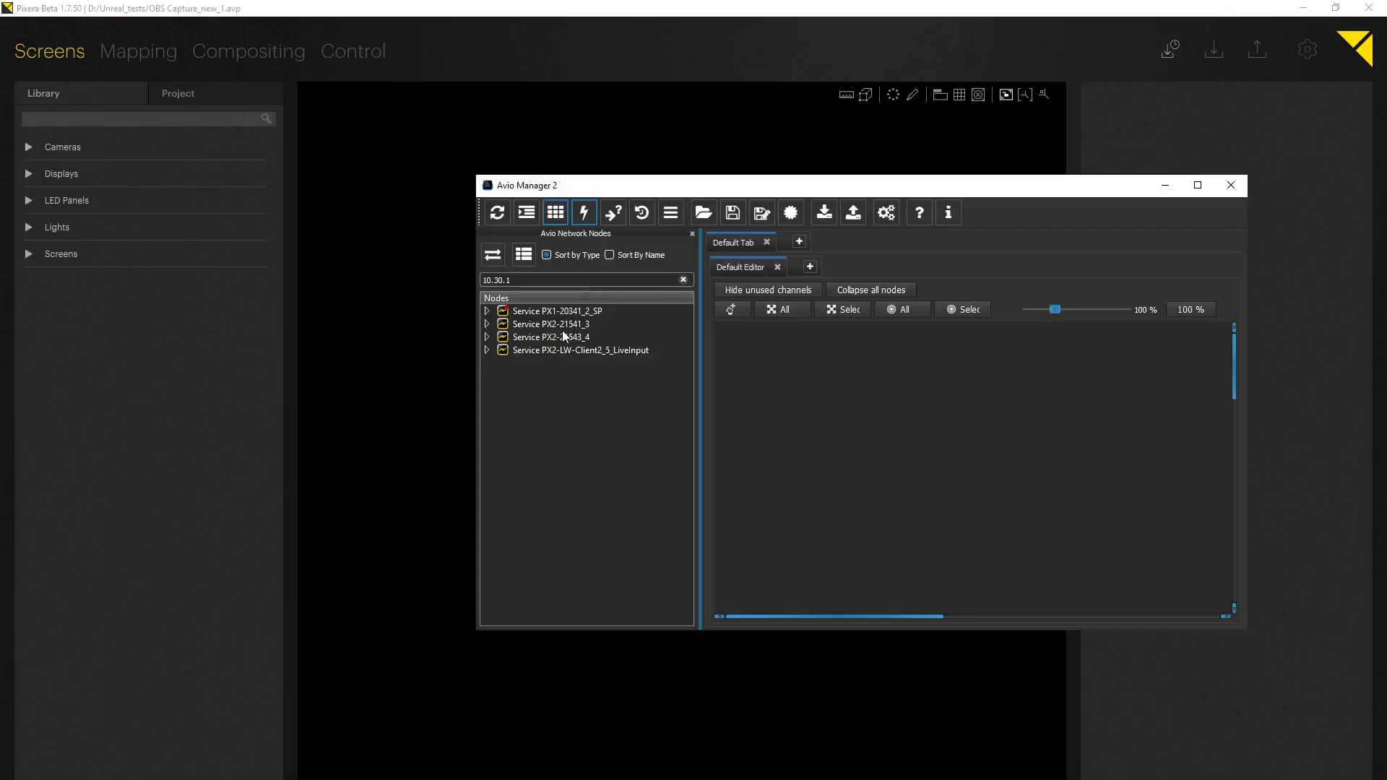
- Review the info of the Avio network nodes and bring the Pixera project window to the front
{"action": "mouse_move", "coordinate": [580, 313]}
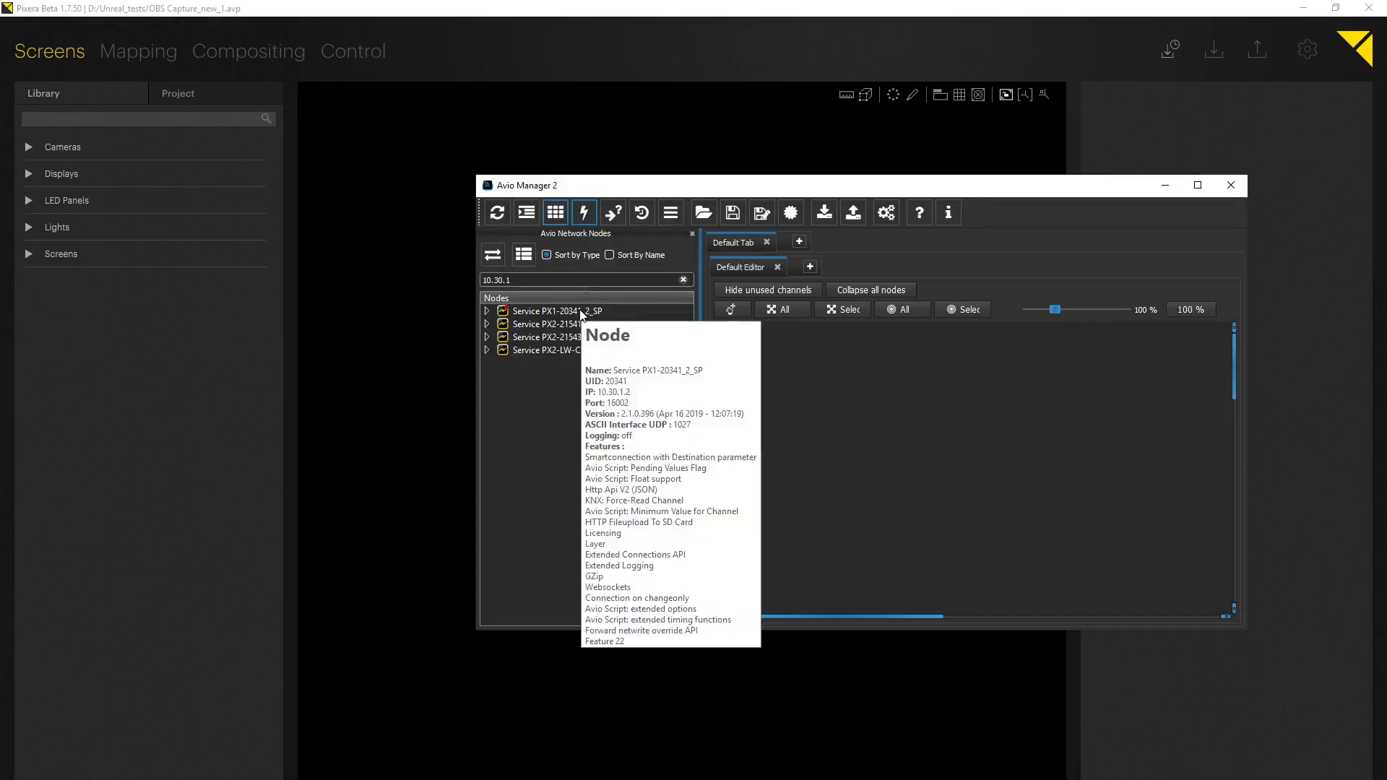
{"action": "mouse_move", "coordinate": [576, 352]}
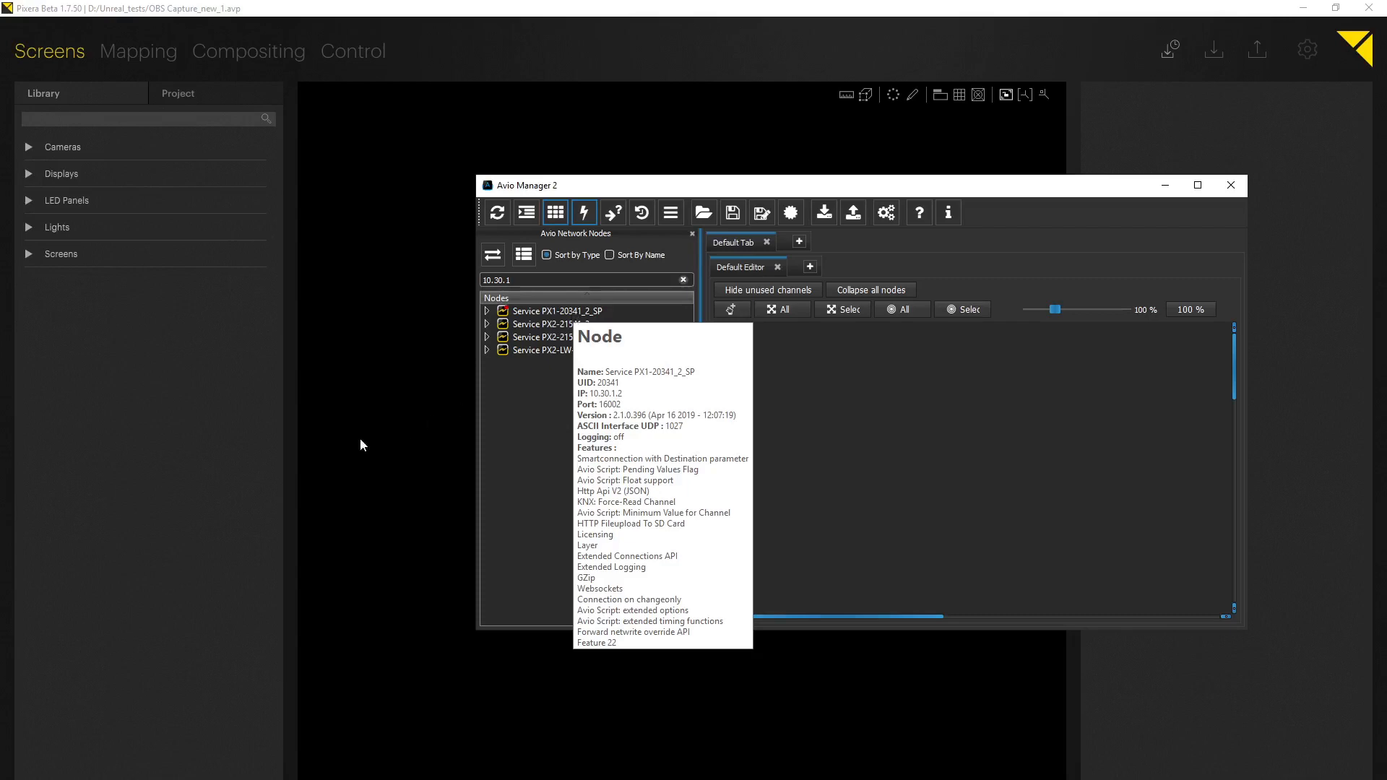
{"action": "left_click", "coordinate": [264, 517]}
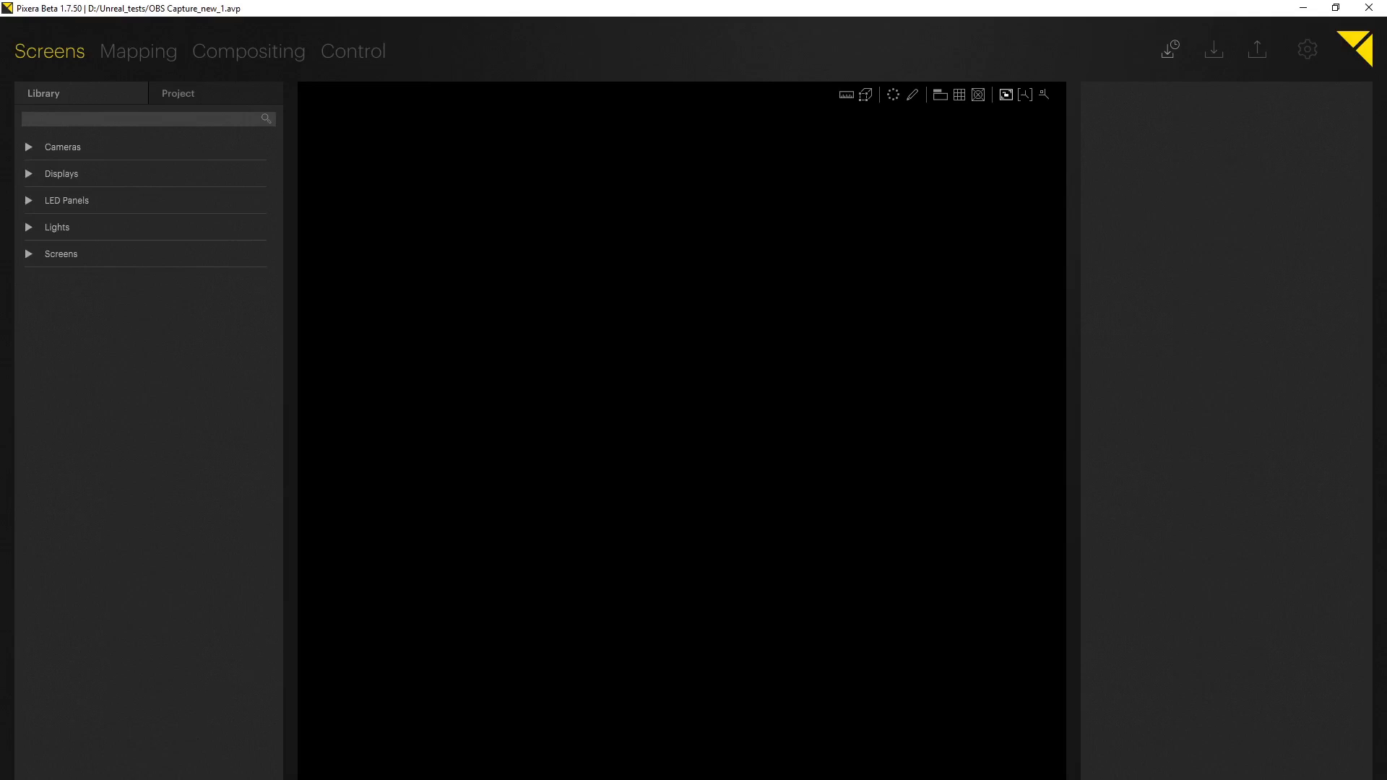
- Inspect the nDisplayListener log in the px2-21543 remote session, then close that session
{"action": "left_click", "coordinate": [266, 779]}
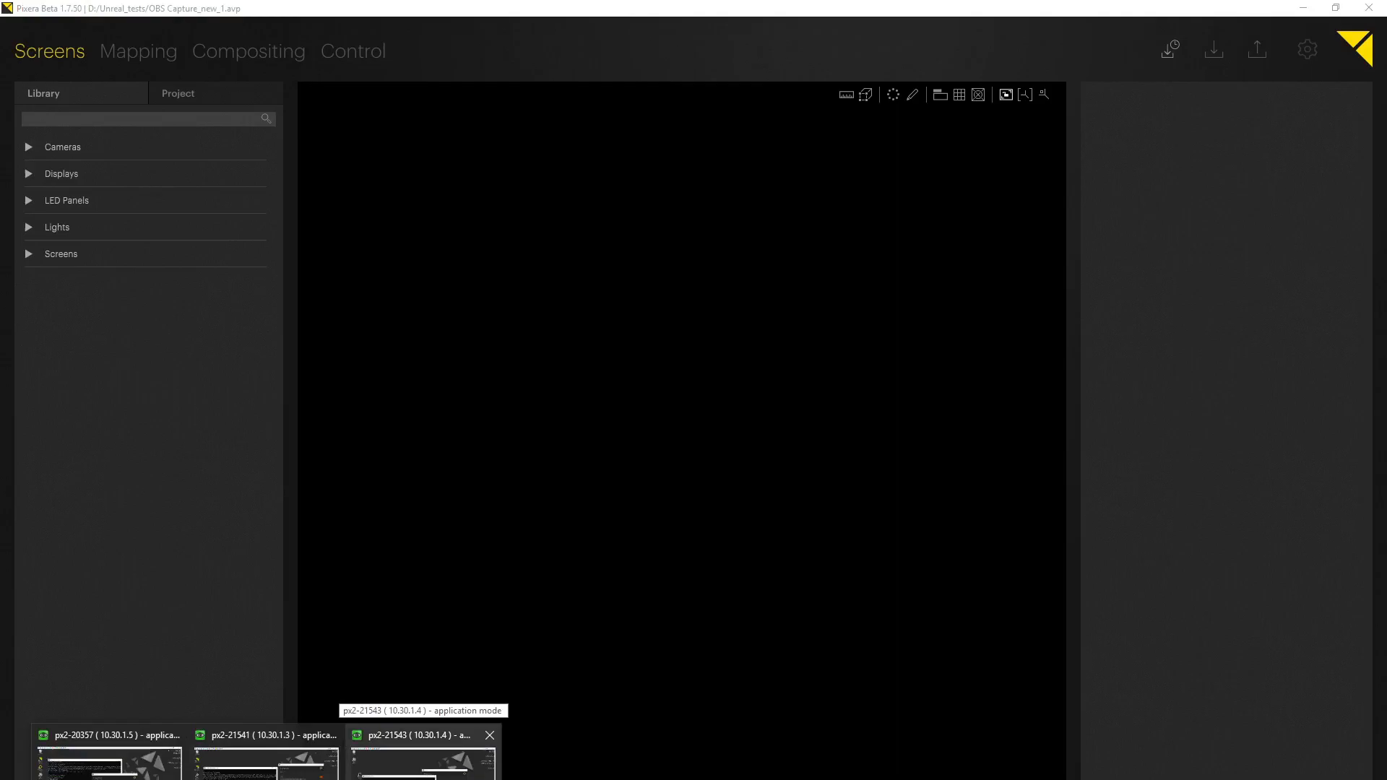
{"action": "left_click", "coordinate": [411, 744]}
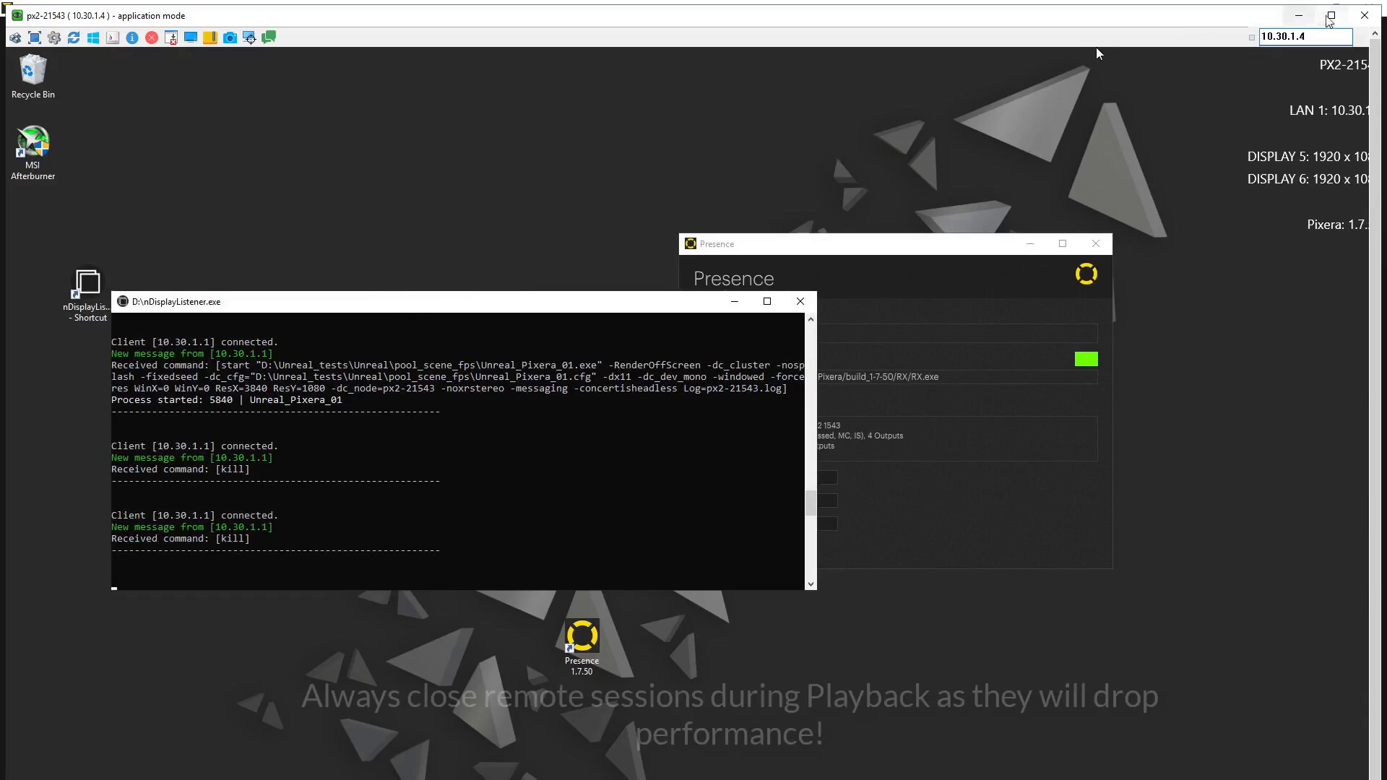
{"action": "left_click", "coordinate": [1362, 16]}
- Glance at the px2-21541 remote session, then expand Displays > Generic in the library
{"action": "mouse_move", "coordinate": [343, 777]}
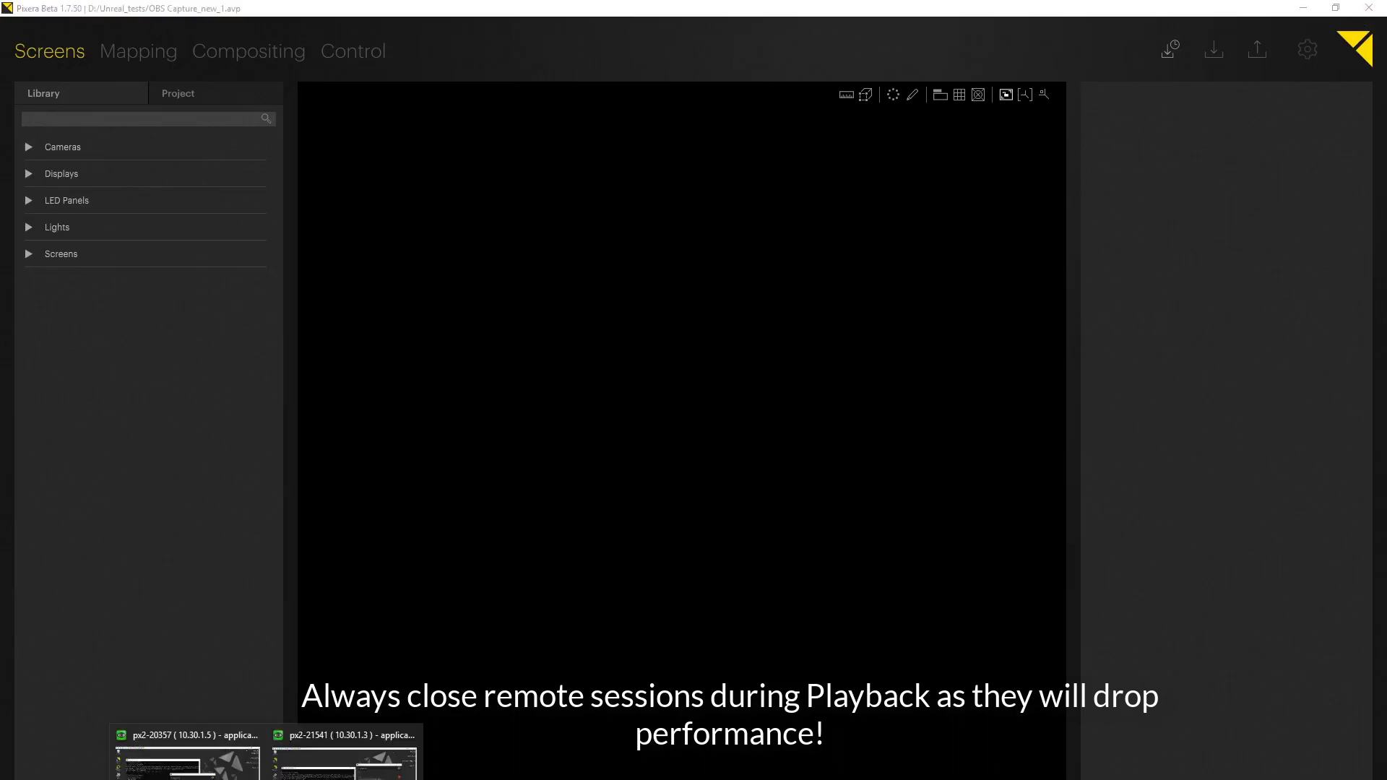
{"action": "left_click", "coordinate": [344, 762]}
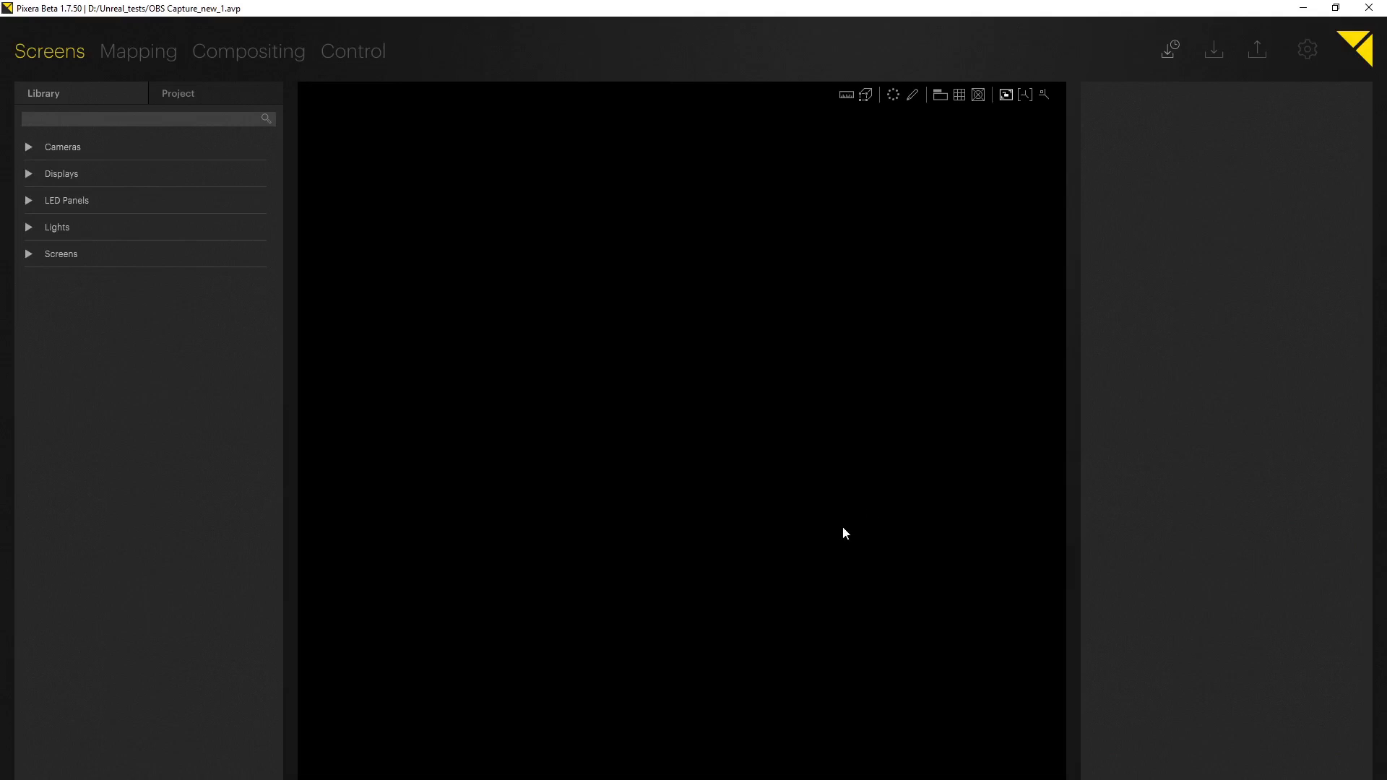
{"action": "left_click", "coordinate": [28, 173]}
{"action": "left_click", "coordinate": [43, 201]}
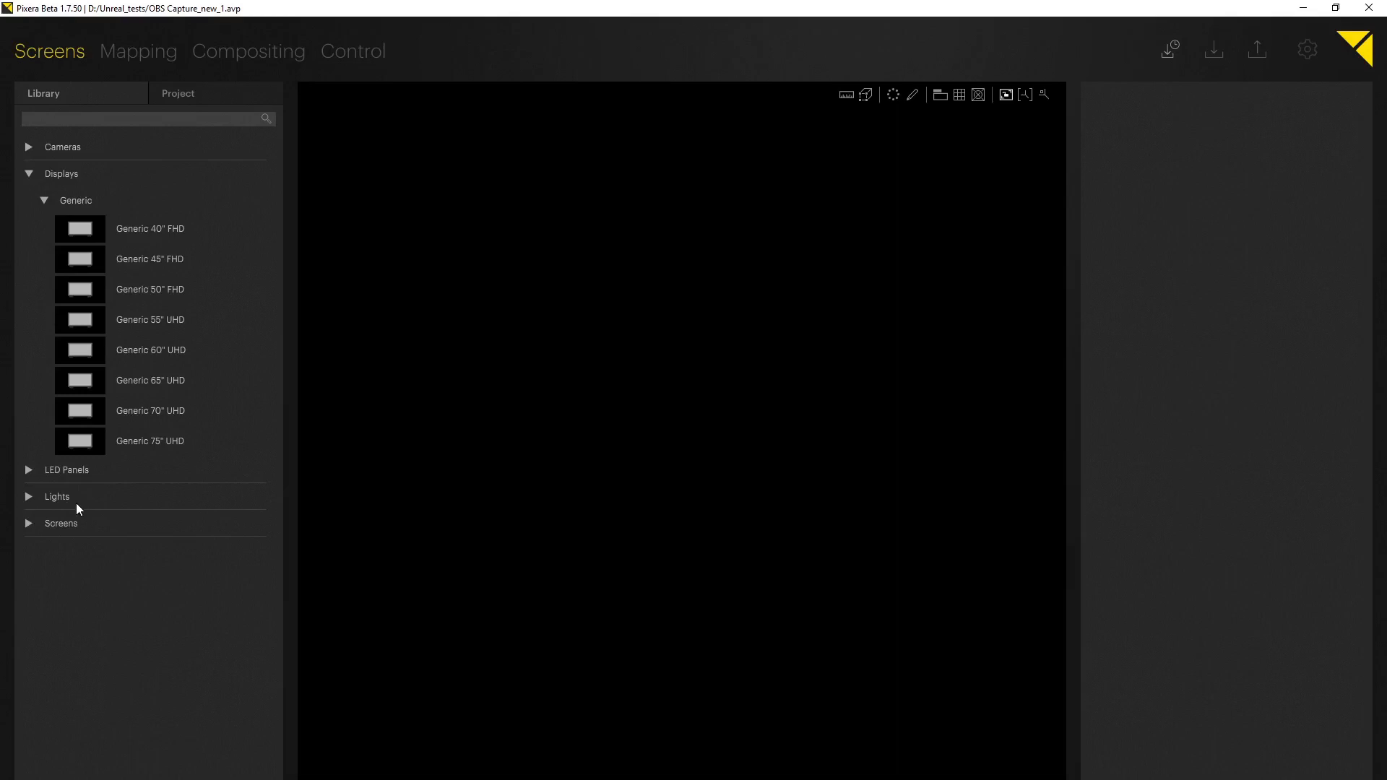
- Place a Generic 40" FHD display on the floor grid and enlarge it to about 2.4 m wide
{"action": "left_click_drag", "start_coordinate": [80, 229], "coordinate": [698, 520]}
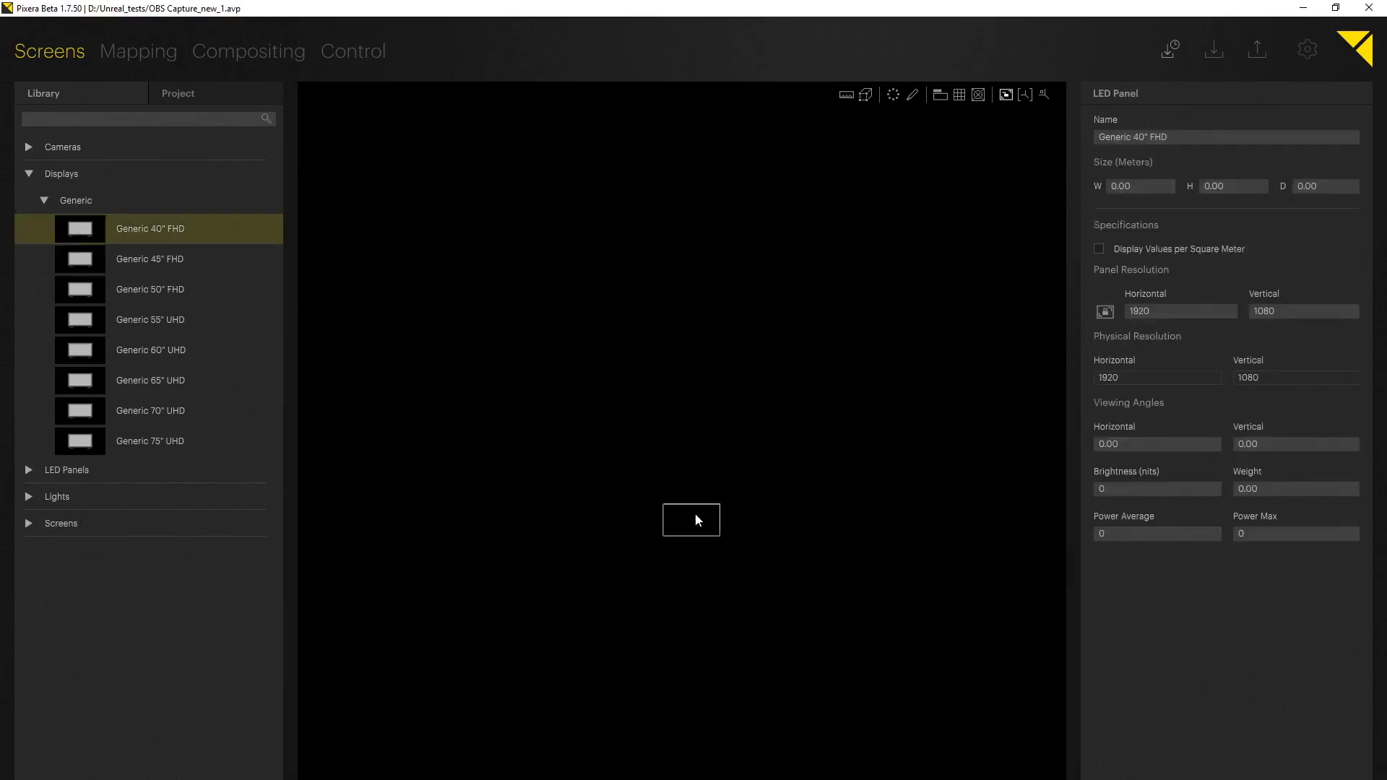
{"action": "left_click", "coordinate": [960, 95]}
{"action": "middle_click_drag", "start_coordinate": [679, 620], "coordinate": [653, 588]}
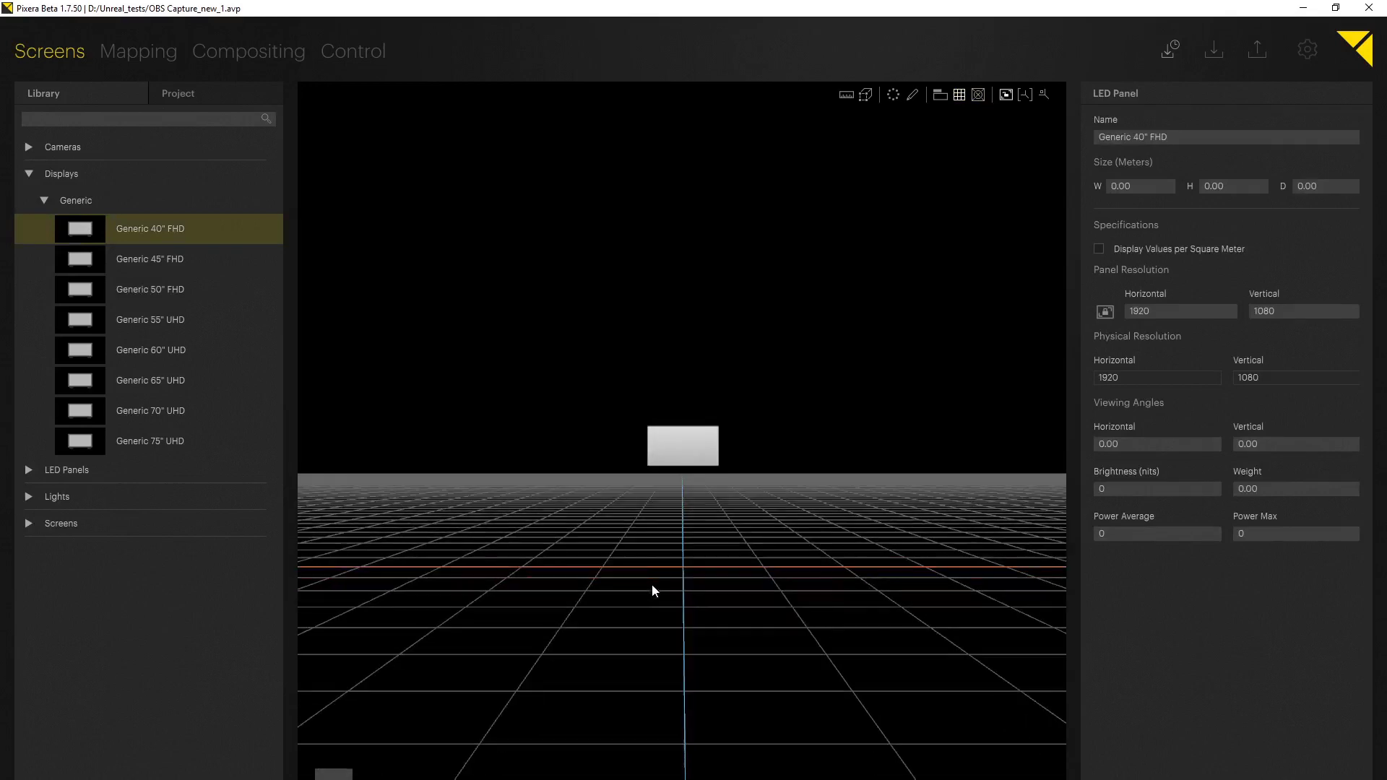
{"action": "left_click_drag", "start_coordinate": [677, 463], "coordinate": [676, 561]}
{"action": "left_click_drag", "start_coordinate": [727, 520], "coordinate": [855, 468]}
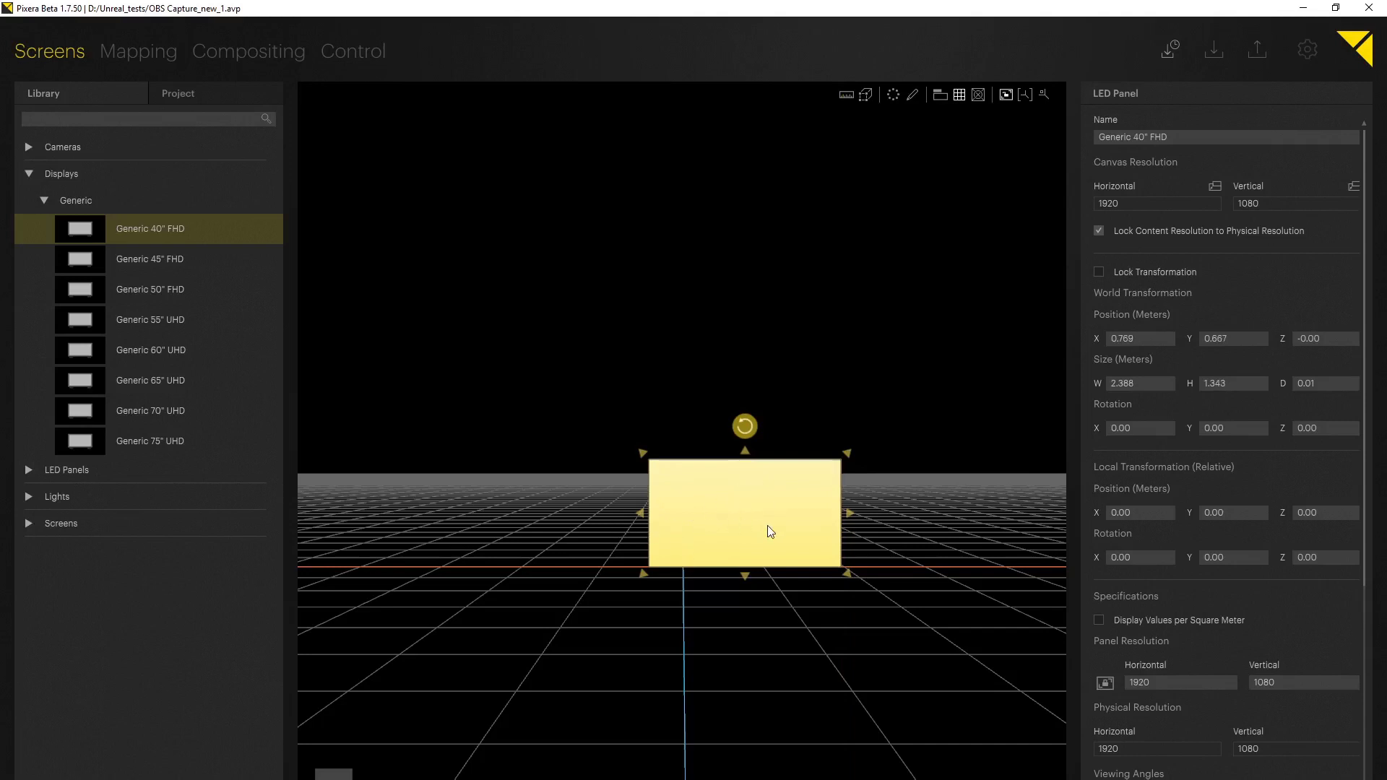
- Duplicate the display and set the copy directly to the left of the original
{"action": "key", "text": "ctrl+d"}
{"action": "left_click_drag", "start_coordinate": [752, 506], "coordinate": [658, 572]}
{"action": "scroll", "coordinate": [612, 552], "scroll_direction": "up", "scroll_amount": 5}
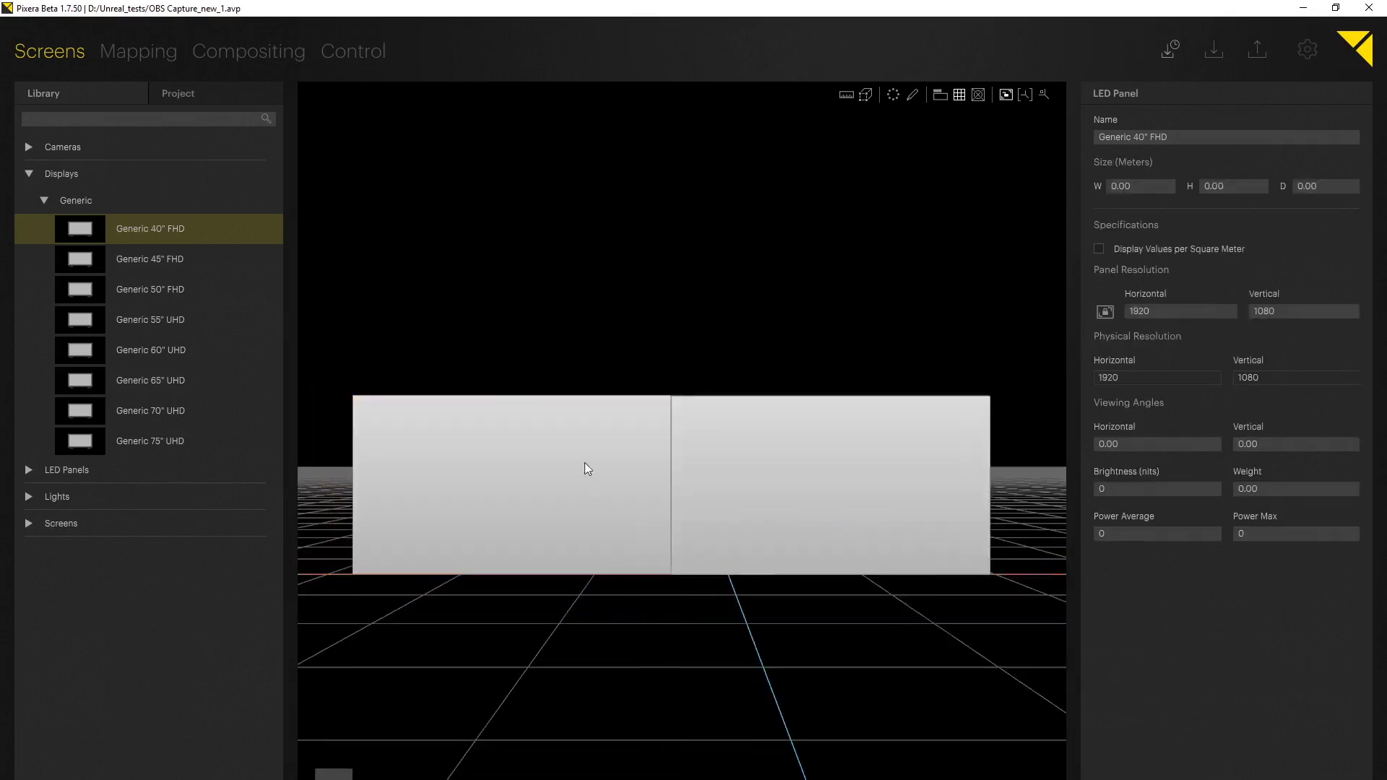
- Slide the left display to the right one's edge and rotate it 90° to form a corner
{"action": "right_click_drag", "start_coordinate": [585, 467], "coordinate": [619, 505]}
{"action": "middle_click_drag", "start_coordinate": [591, 459], "coordinate": [657, 511]}
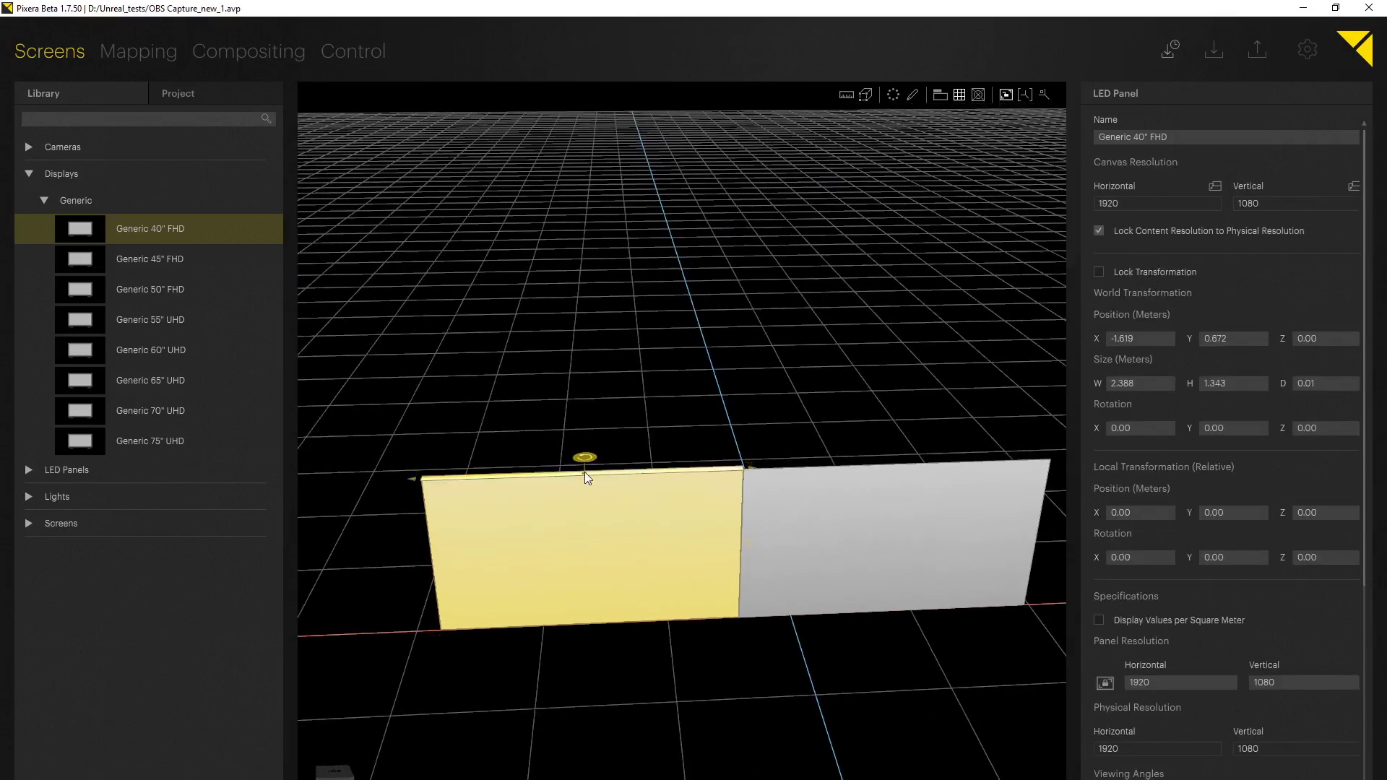
{"action": "mouse_move", "coordinate": [584, 472]}
{"action": "left_mouse_down"}
{"action": "mouse_move", "coordinate": [685, 462]}
{"action": "mouse_move", "coordinate": [587, 471]}
{"action": "left_mouse_up"}
{"action": "left_click_drag", "start_coordinate": [738, 457], "coordinate": [718, 381]}
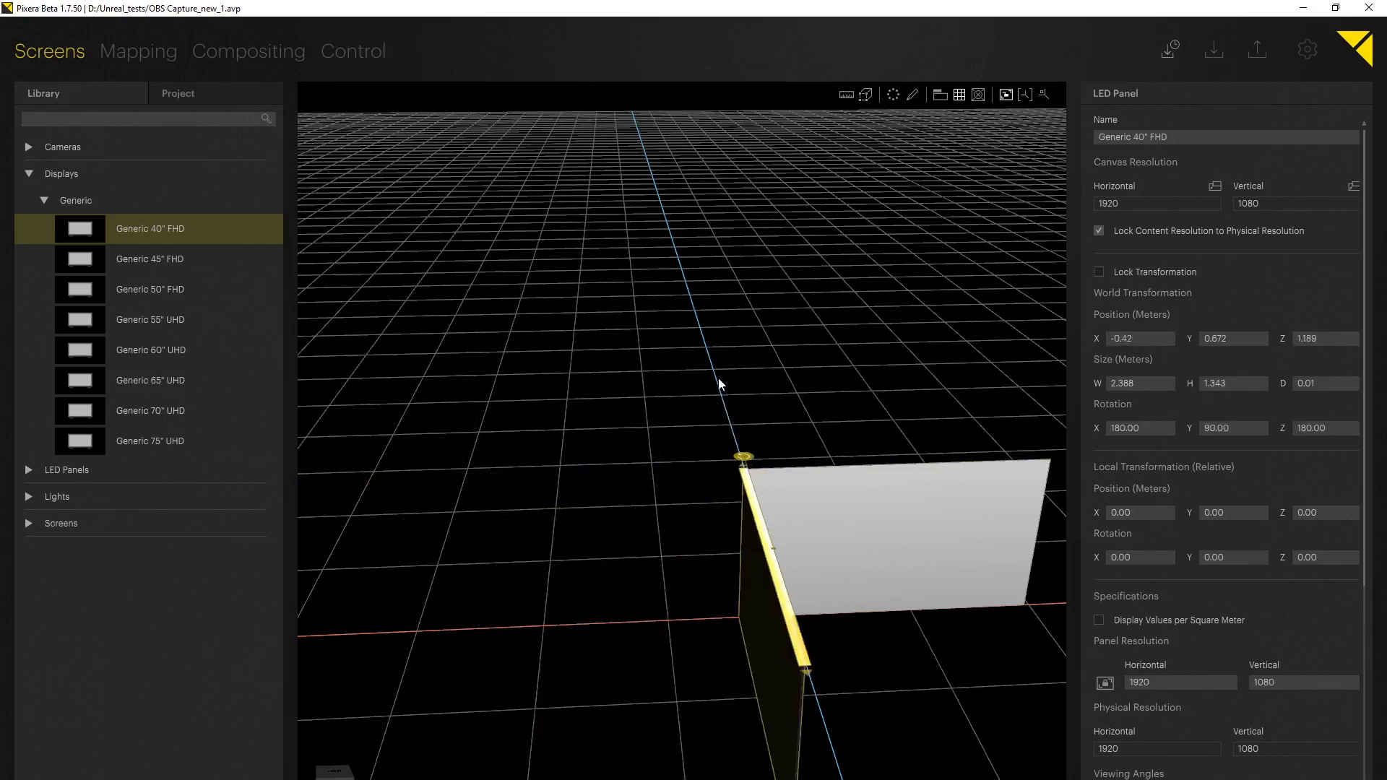
{"action": "left_click", "coordinate": [805, 422]}
- Check the rotated display's corner placement from a new angle and switch to the Mapping workspace
{"action": "right_click_drag", "start_coordinate": [804, 422], "coordinate": [696, 525]}
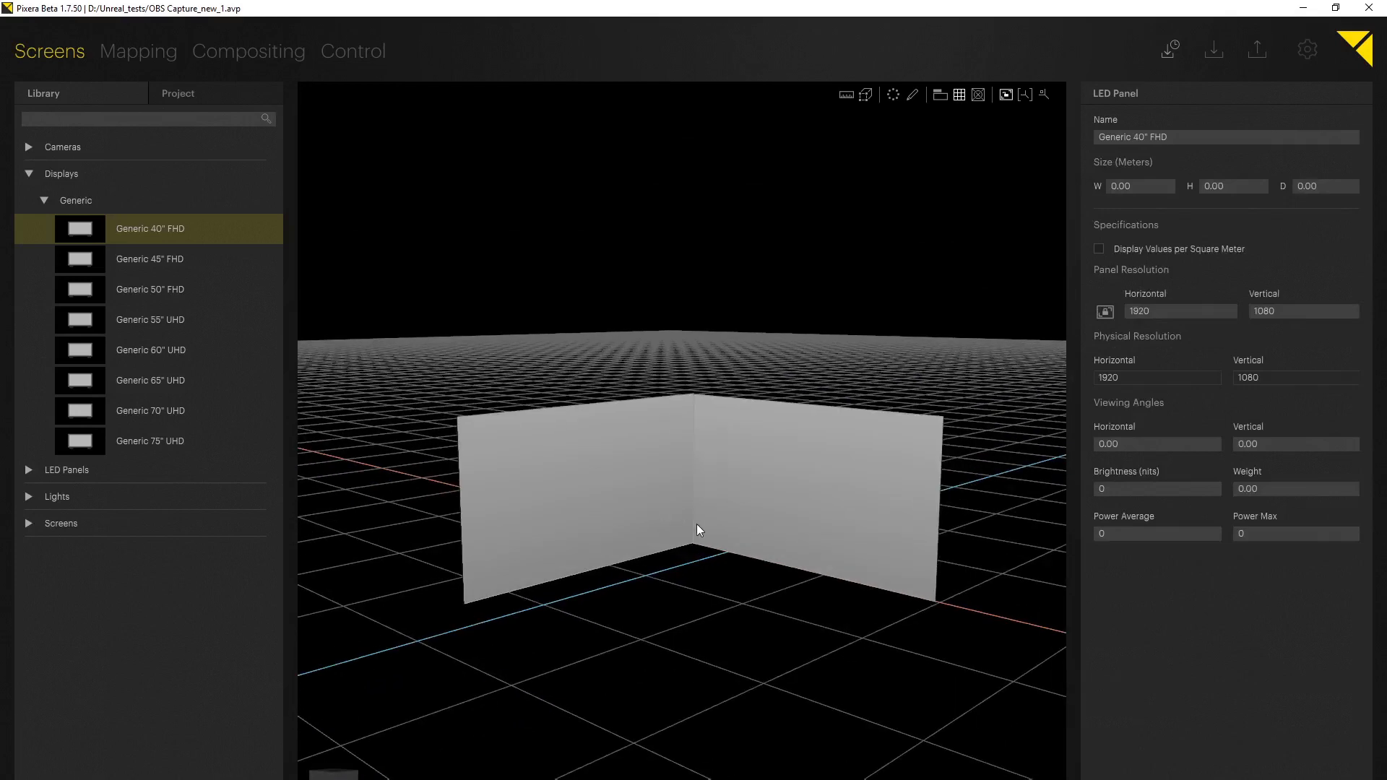
{"action": "left_click", "coordinate": [670, 499]}
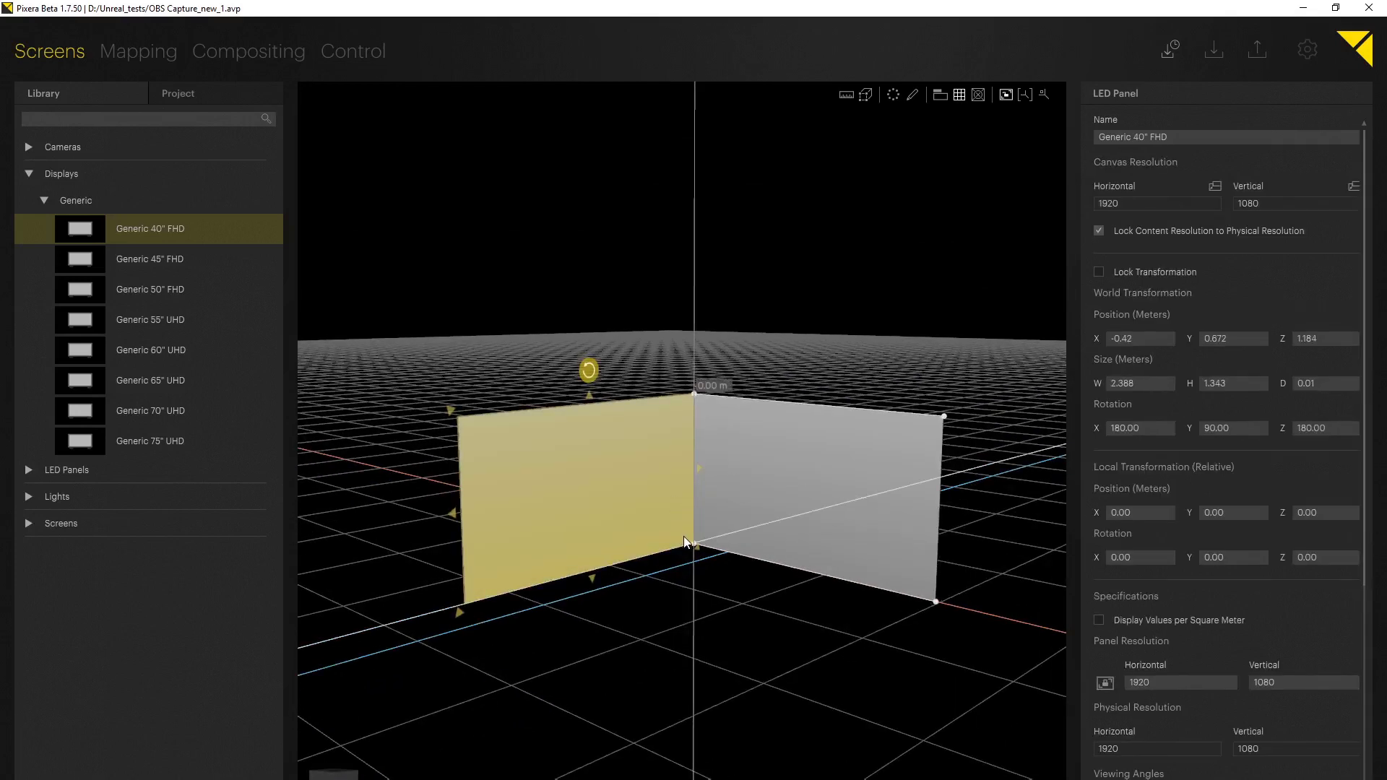
{"action": "left_click", "coordinate": [703, 602]}
{"action": "scroll", "coordinate": [692, 507], "scroll_direction": "up", "scroll_amount": 2}
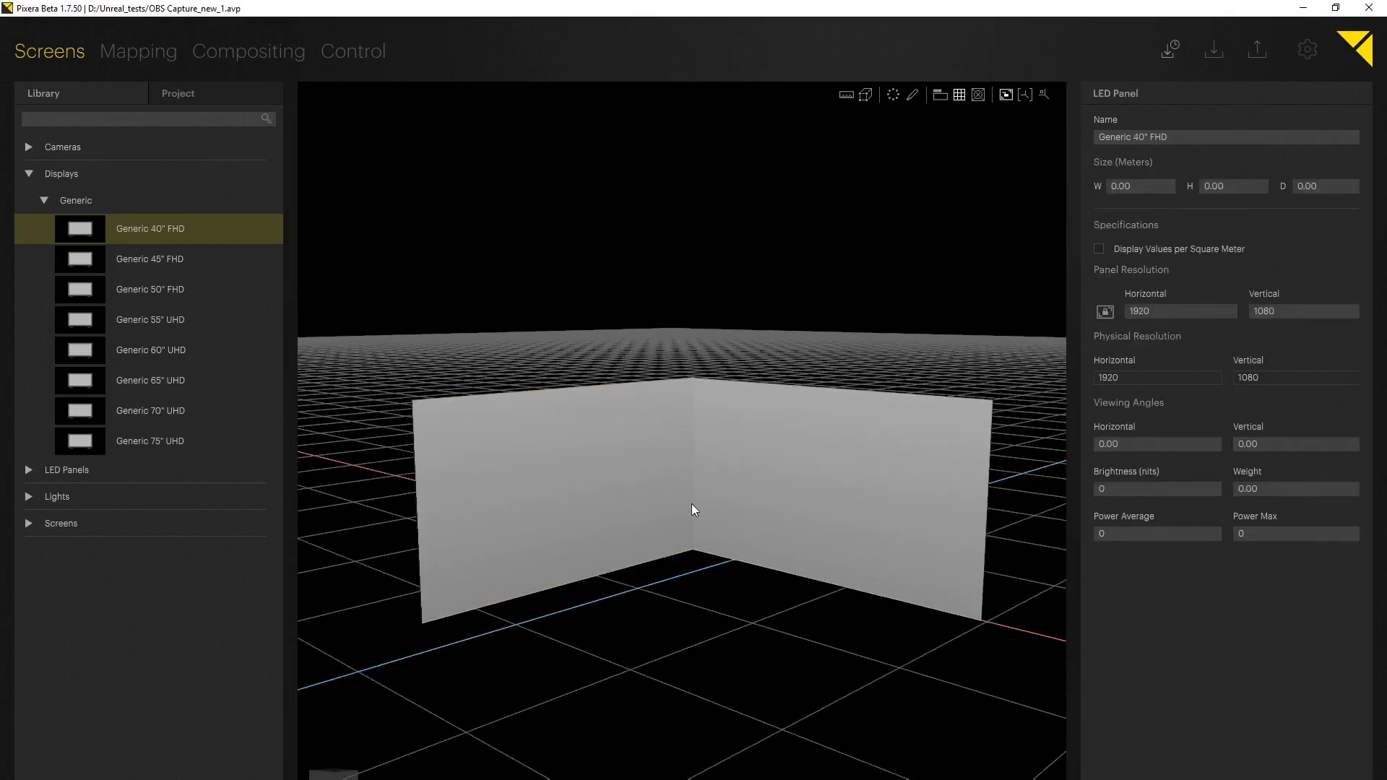
{"action": "right_click_drag", "start_coordinate": [675, 562], "coordinate": [809, 591]}
{"action": "left_click", "coordinate": [150, 53]}
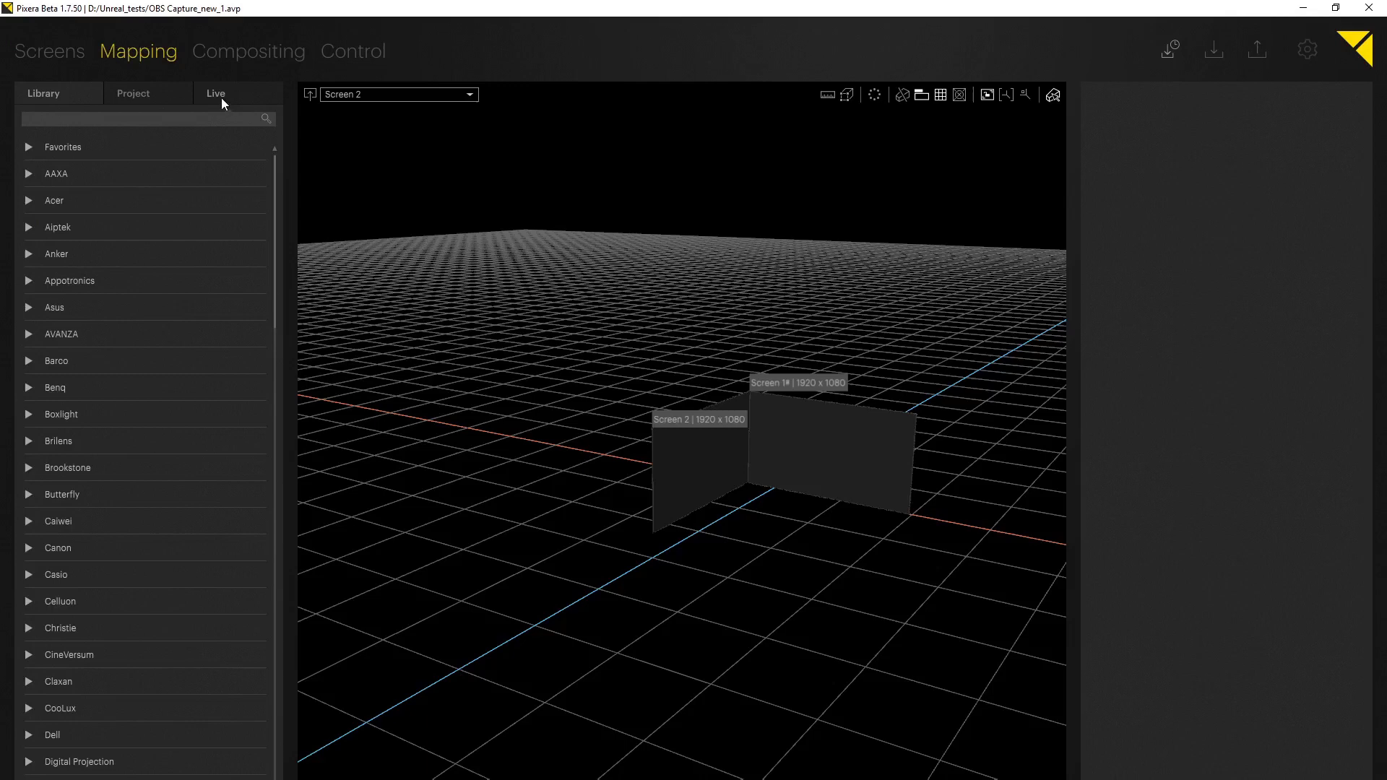
- In the Live tab, view service details for Local, PX2-20357, PX2-21541 and PX2-21543
{"action": "left_click", "coordinate": [225, 95]}
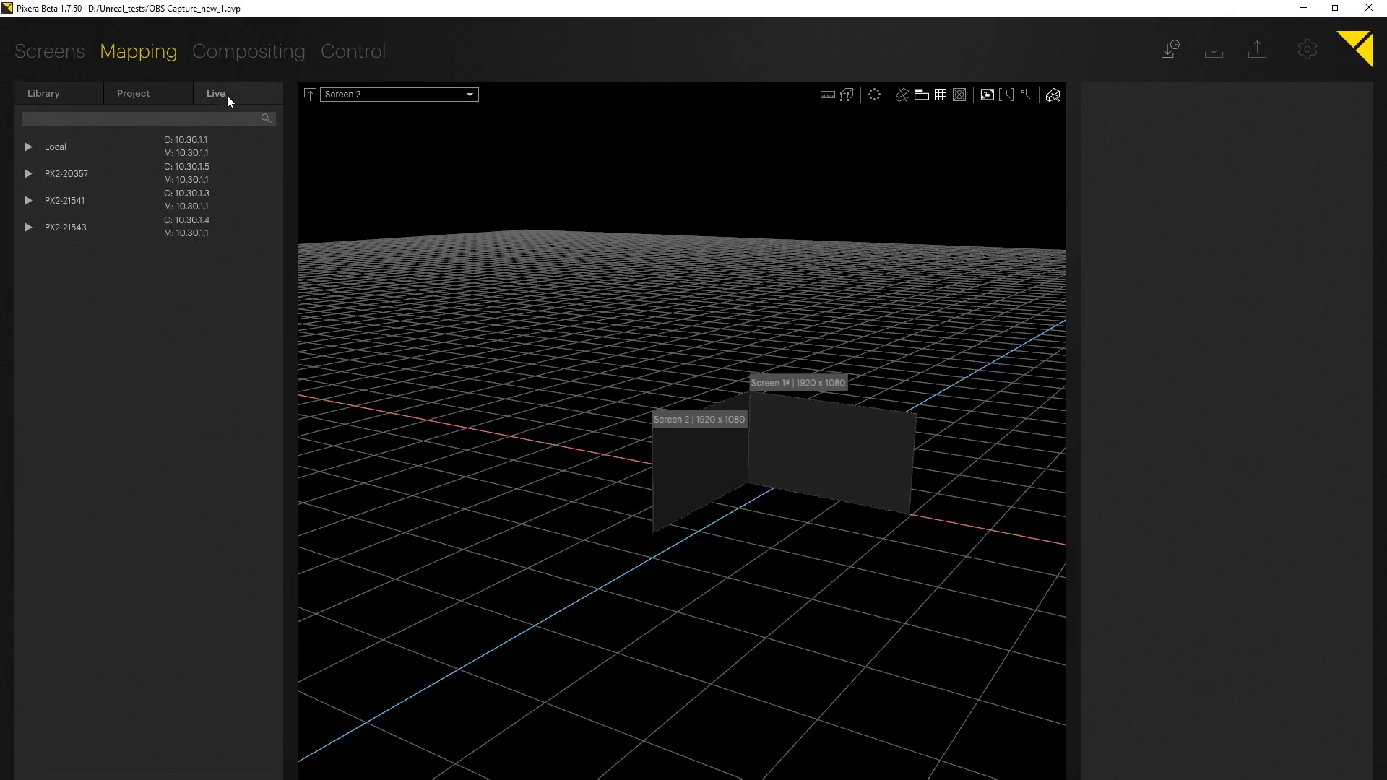
{"action": "left_click", "coordinate": [76, 144]}
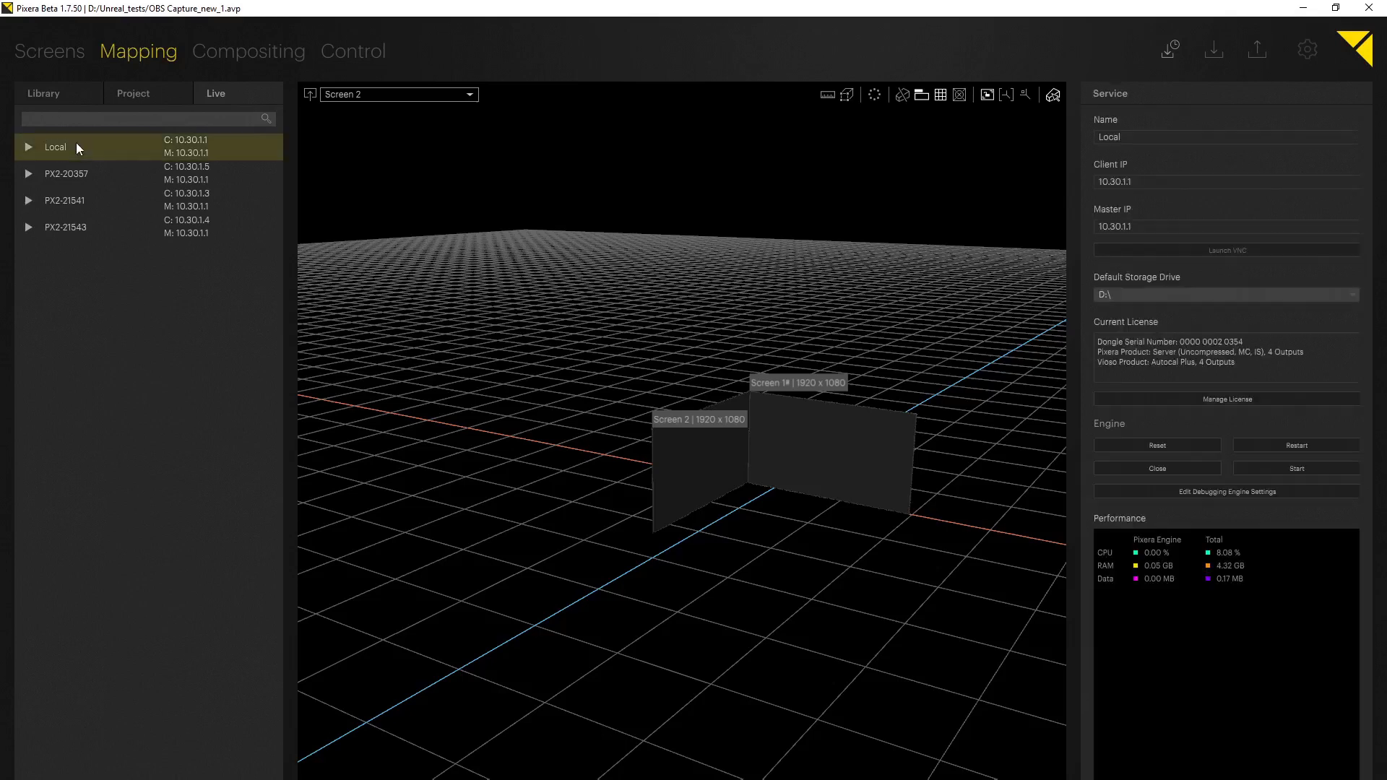
{"action": "left_click", "coordinate": [96, 177]}
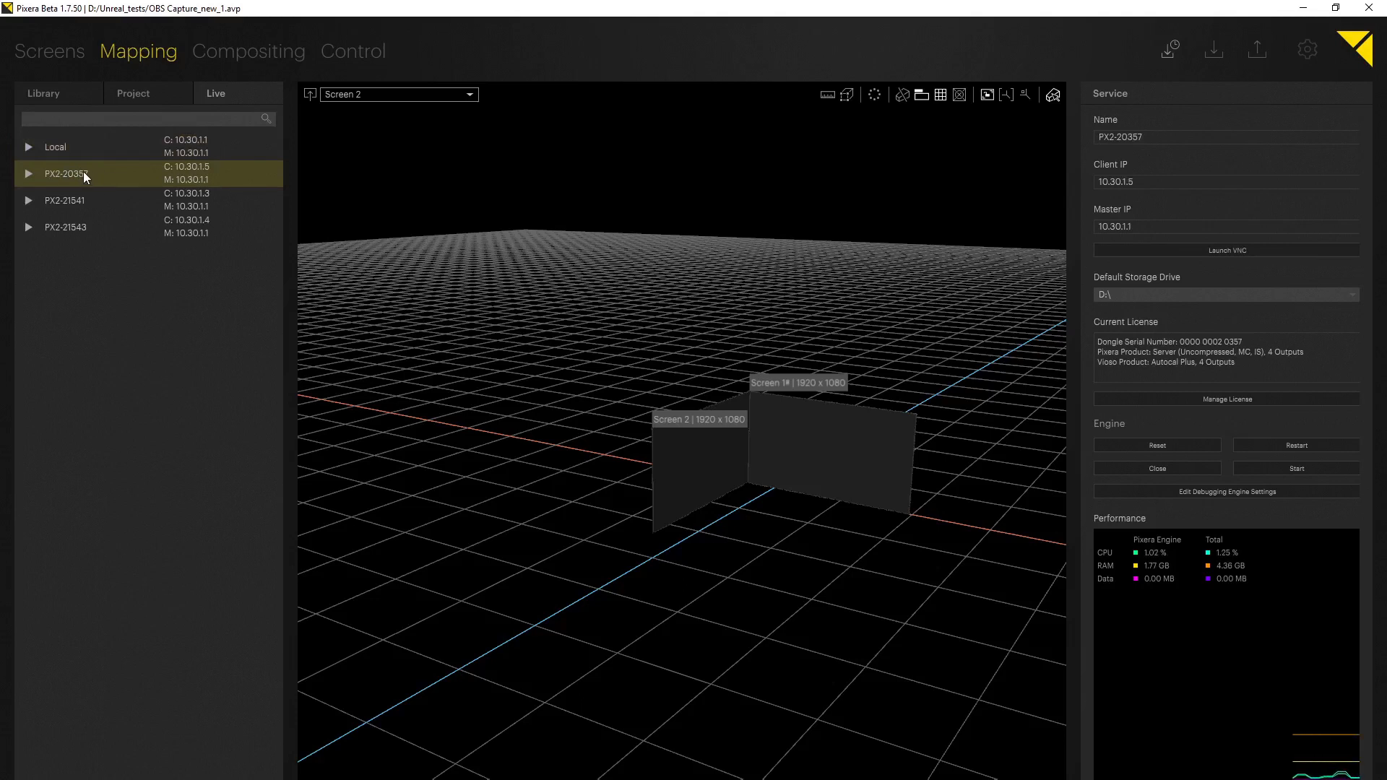
{"action": "left_click", "coordinate": [82, 201]}
{"action": "left_click", "coordinate": [86, 222]}
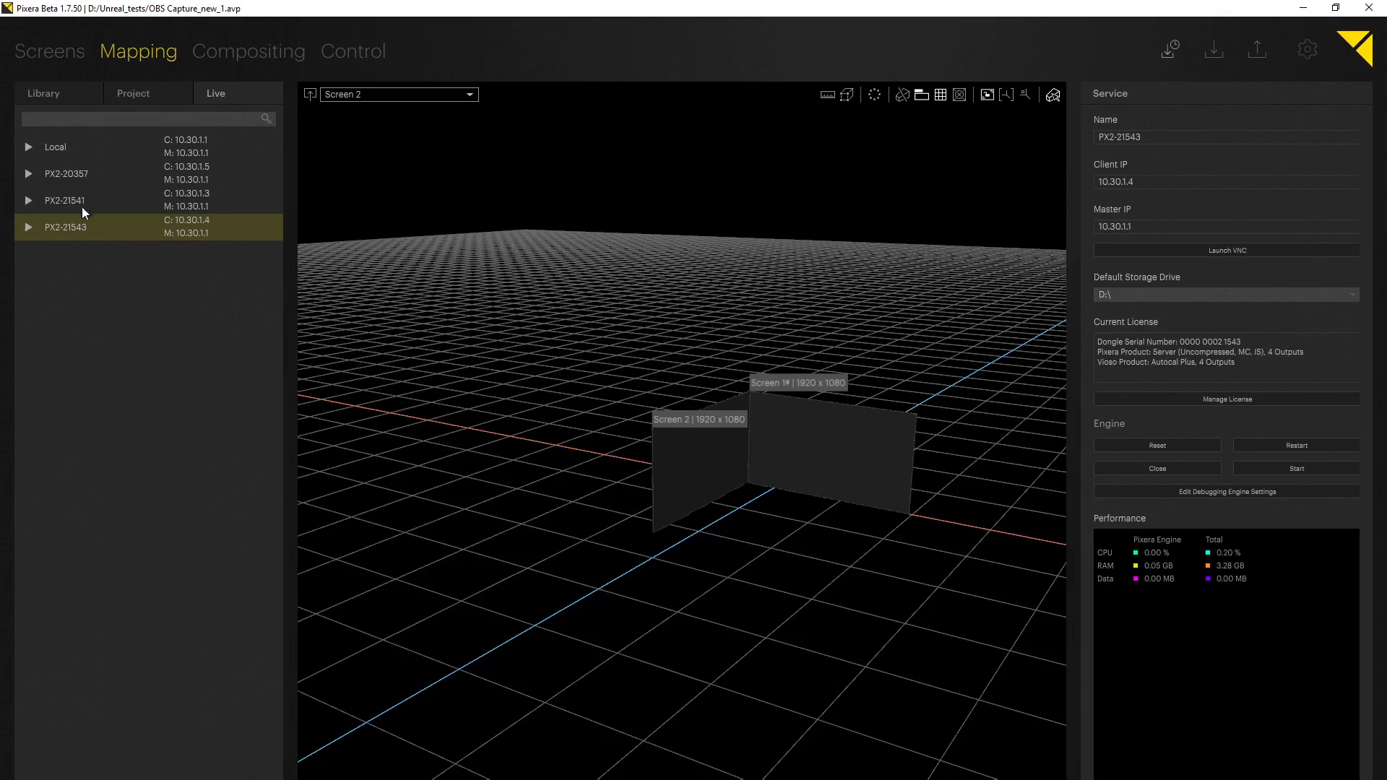
{"action": "left_click", "coordinate": [81, 206]}
{"action": "left_click", "coordinate": [83, 224]}
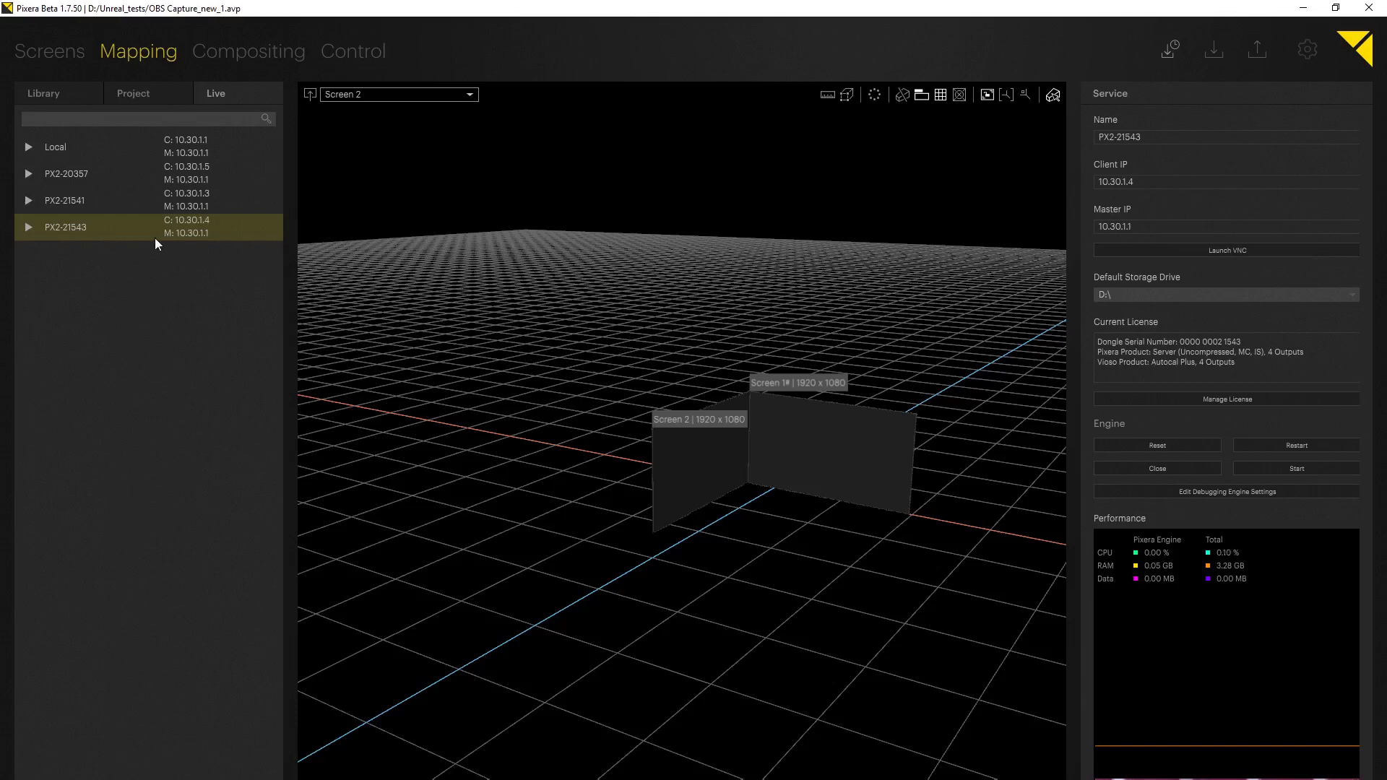
- Check PX2-21541's Quadro RTX 6000 outputs, finding Output 4 already assigned to Screen 2
{"action": "left_click", "coordinate": [65, 207]}
{"action": "left_click", "coordinate": [29, 201]}
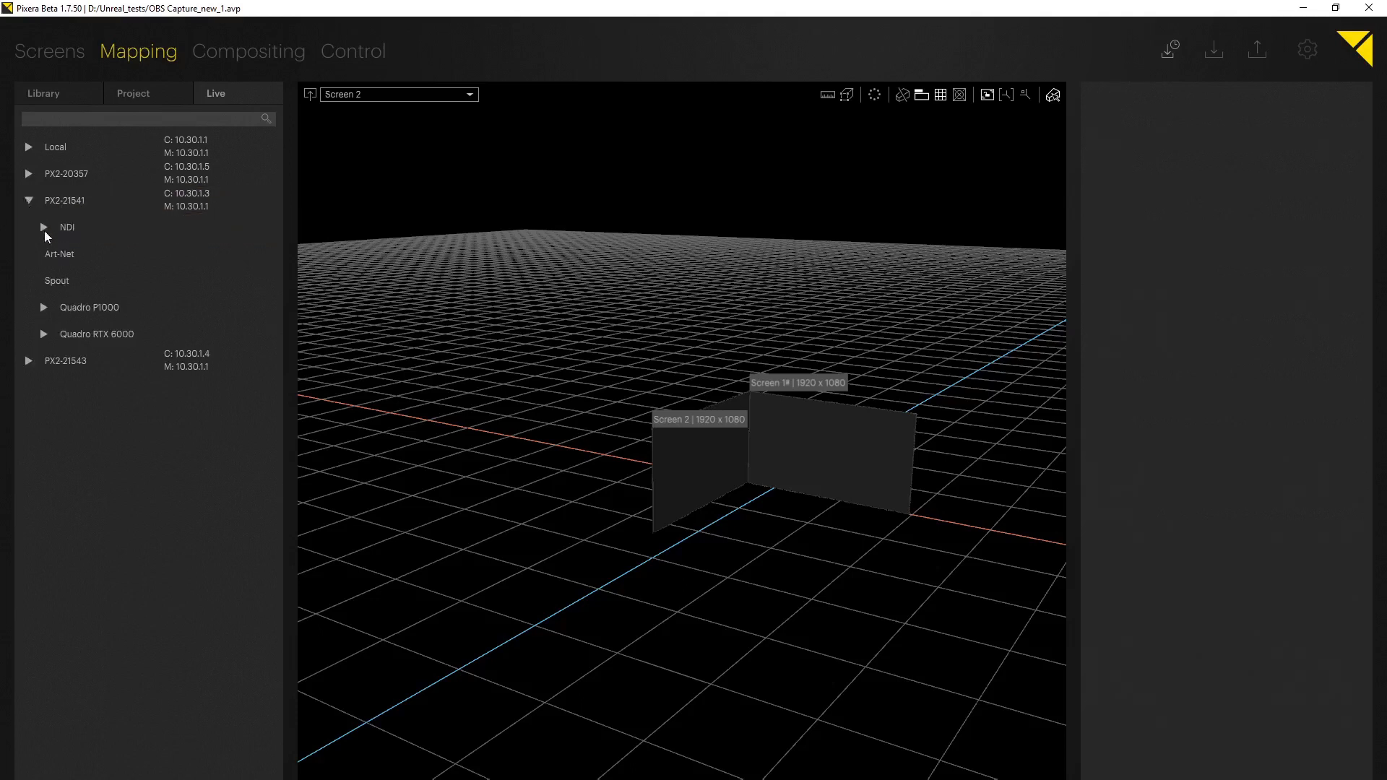
{"action": "left_click", "coordinate": [44, 334]}
{"action": "left_click_drag", "start_coordinate": [84, 362], "coordinate": [666, 476]}
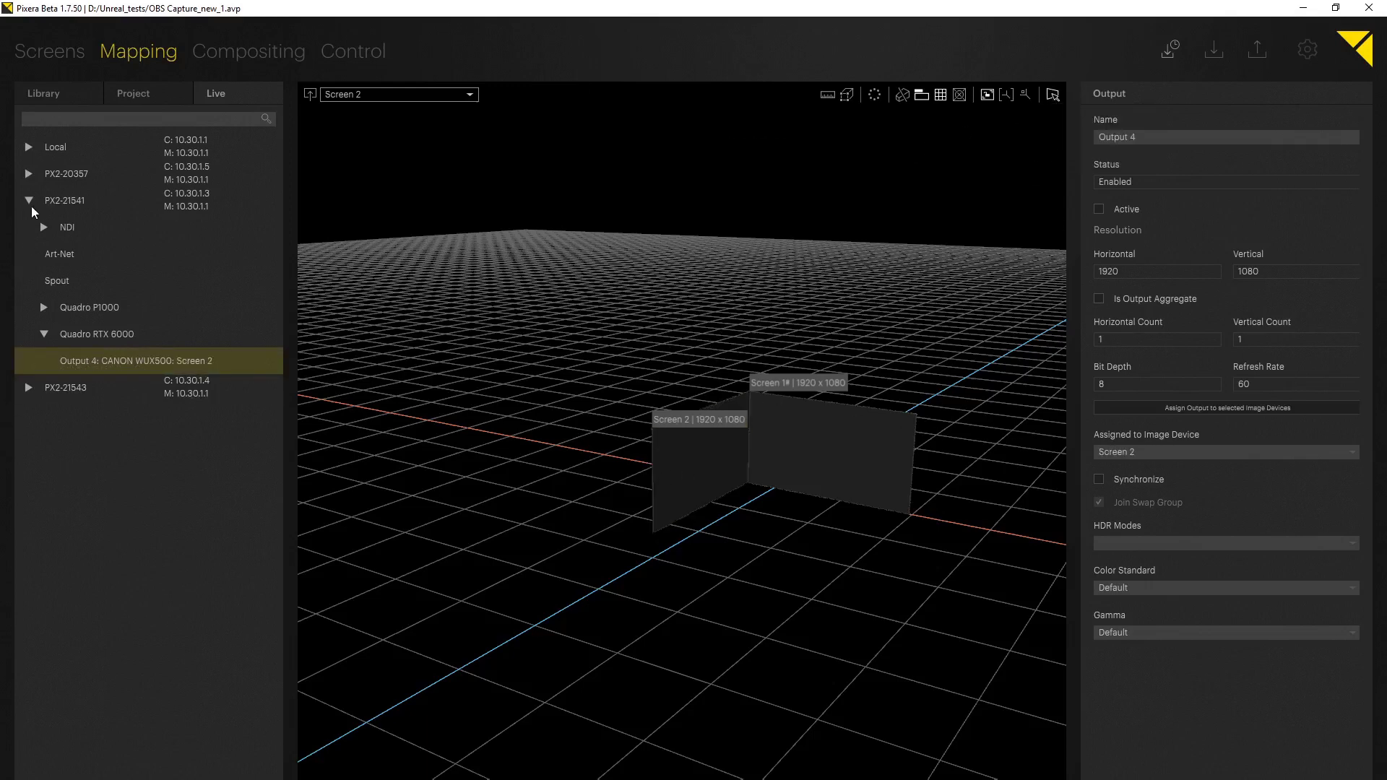
{"action": "left_click", "coordinate": [29, 200]}
- Assign PX2-21543's Quadro RTX 6000 Output 4 to Screen 1# and move to the Compositing workspace
{"action": "left_click", "coordinate": [26, 228]}
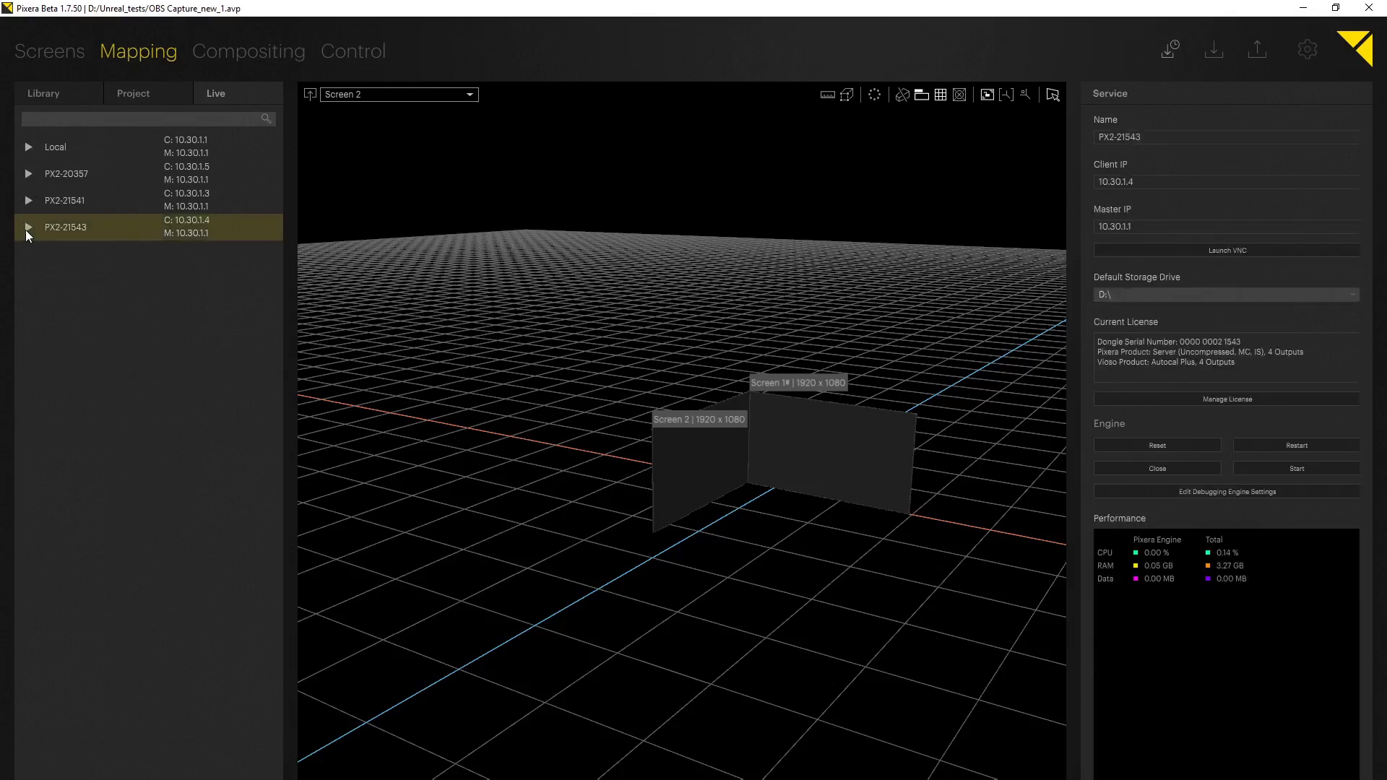
{"action": "left_click", "coordinate": [28, 227]}
{"action": "left_click", "coordinate": [44, 361]}
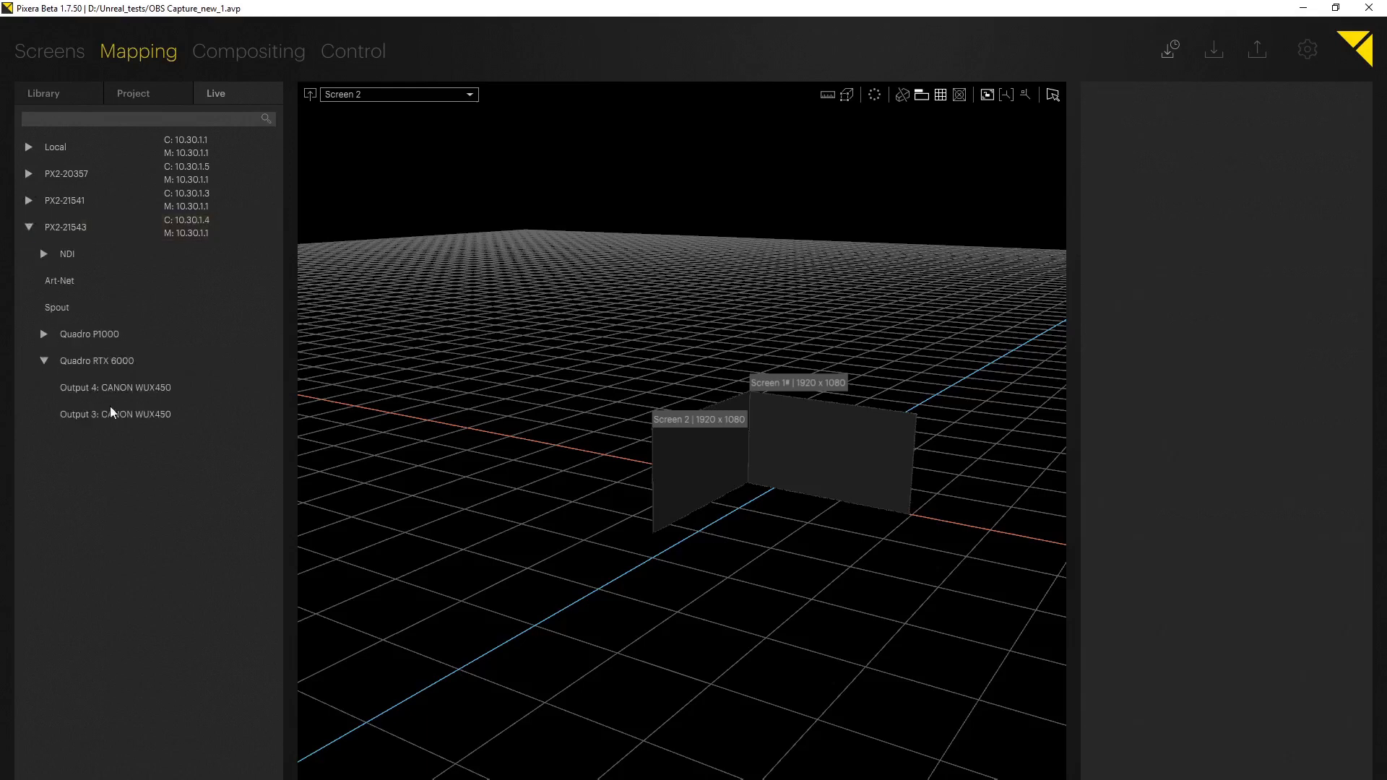
{"action": "left_click_drag", "start_coordinate": [103, 393], "coordinate": [880, 485]}
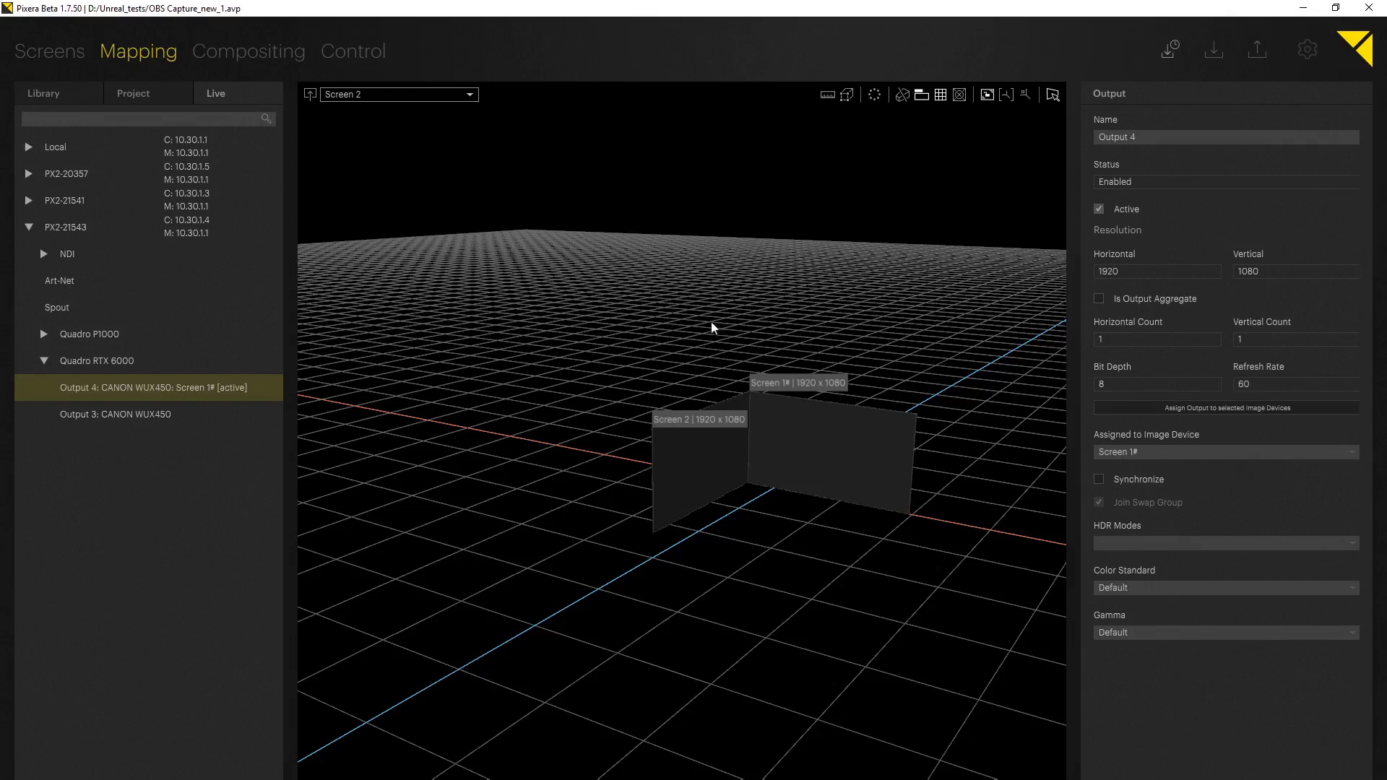
{"action": "left_click", "coordinate": [276, 54]}
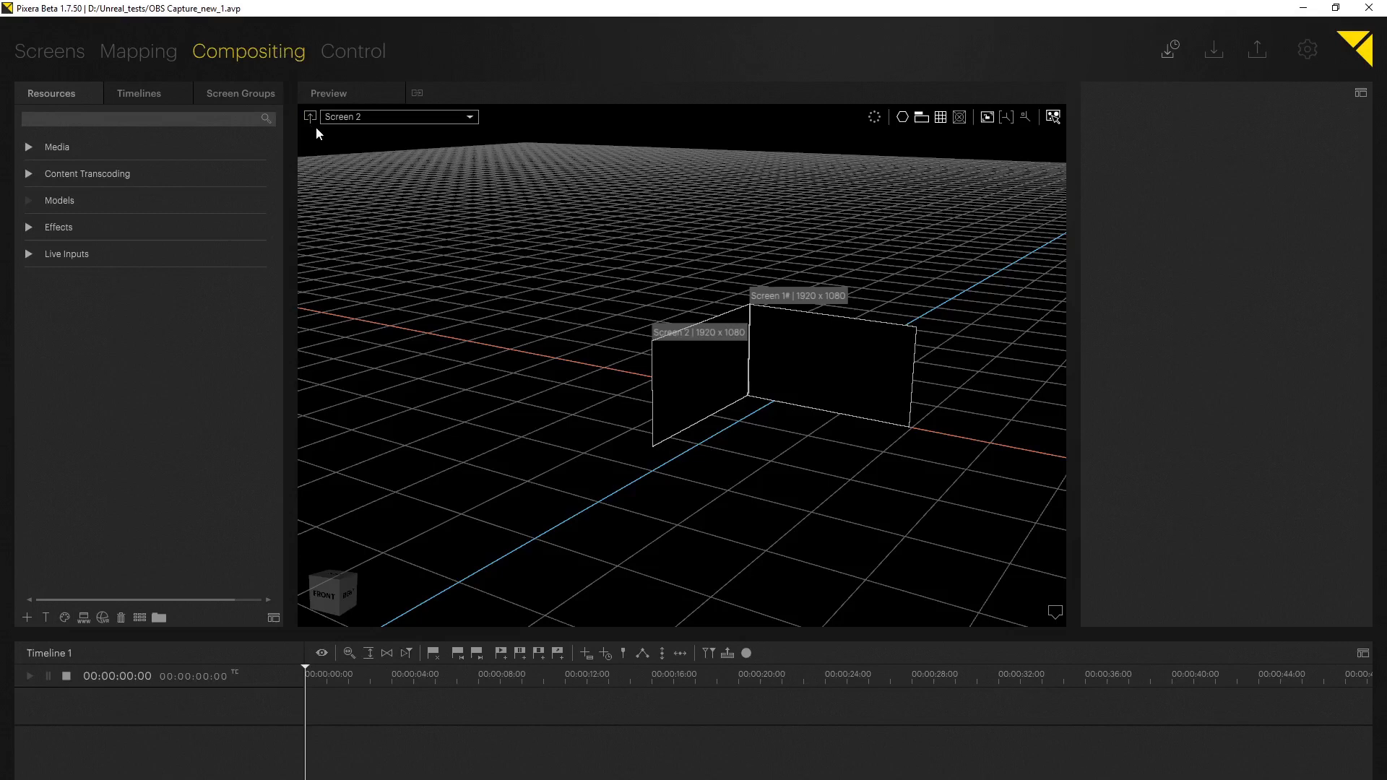
- Add an Unreal compositing resource from Unreal\pool_scene_fps\Unreal_Pixera_01.exe
{"action": "left_click_drag", "start_coordinate": [362, 633], "coordinate": [374, 484]}
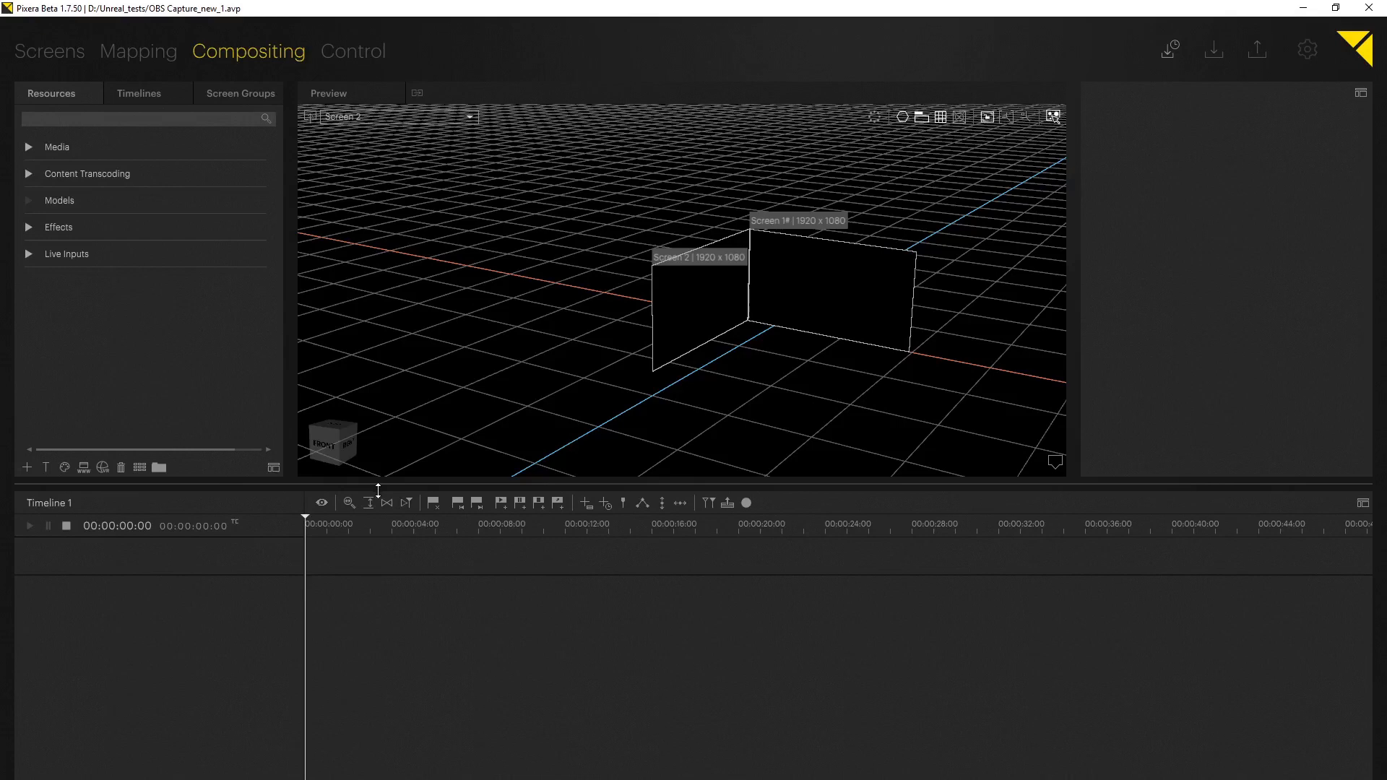
{"action": "left_click", "coordinate": [102, 469]}
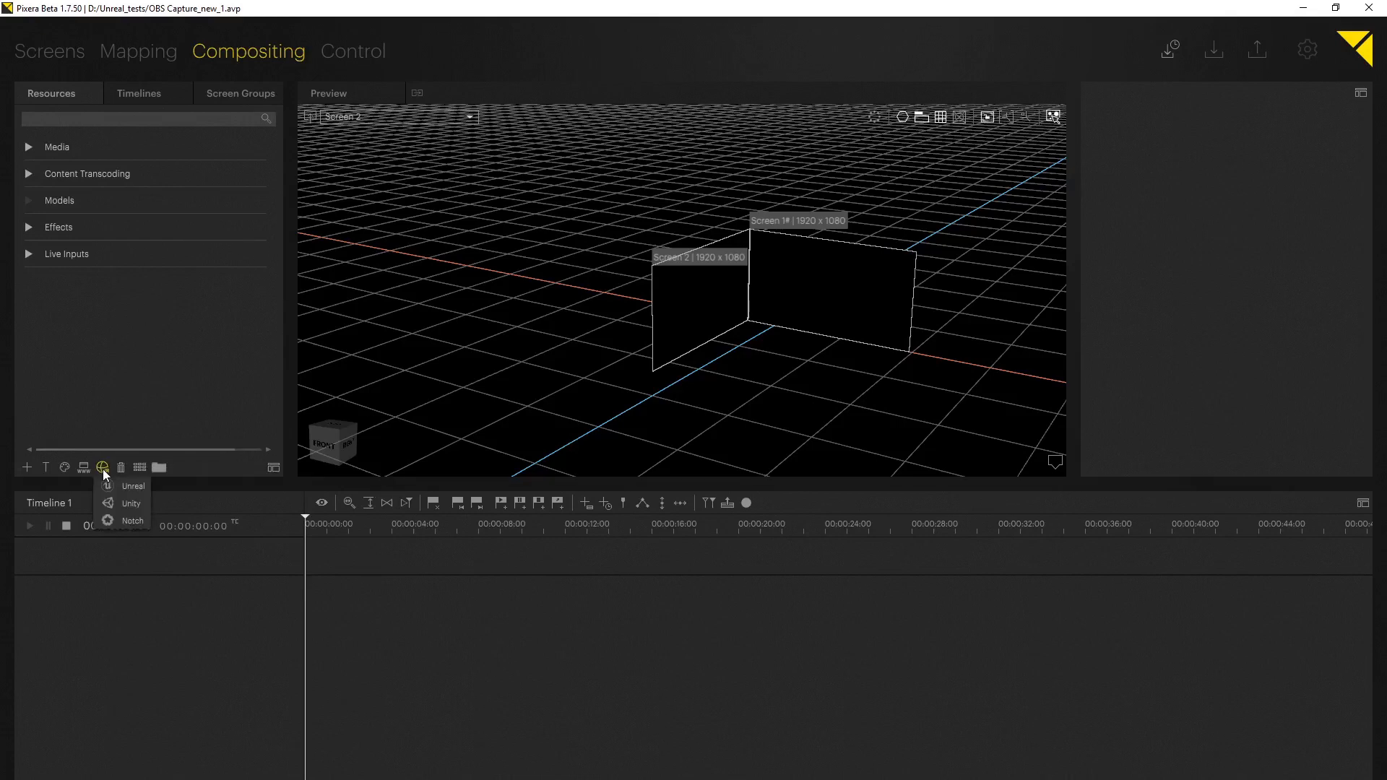
{"action": "left_click", "coordinate": [128, 484]}
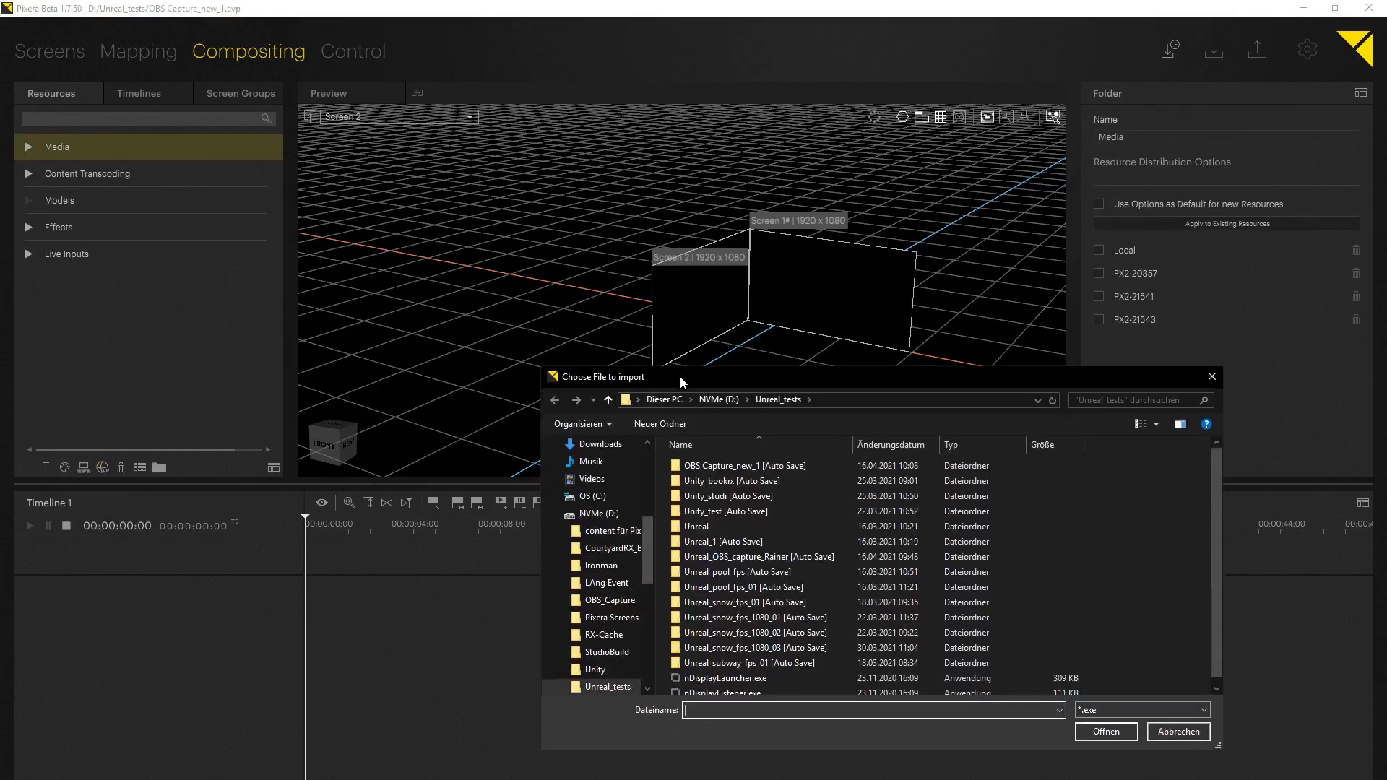
{"action": "left_click_drag", "start_coordinate": [683, 385], "coordinate": [693, 330]}
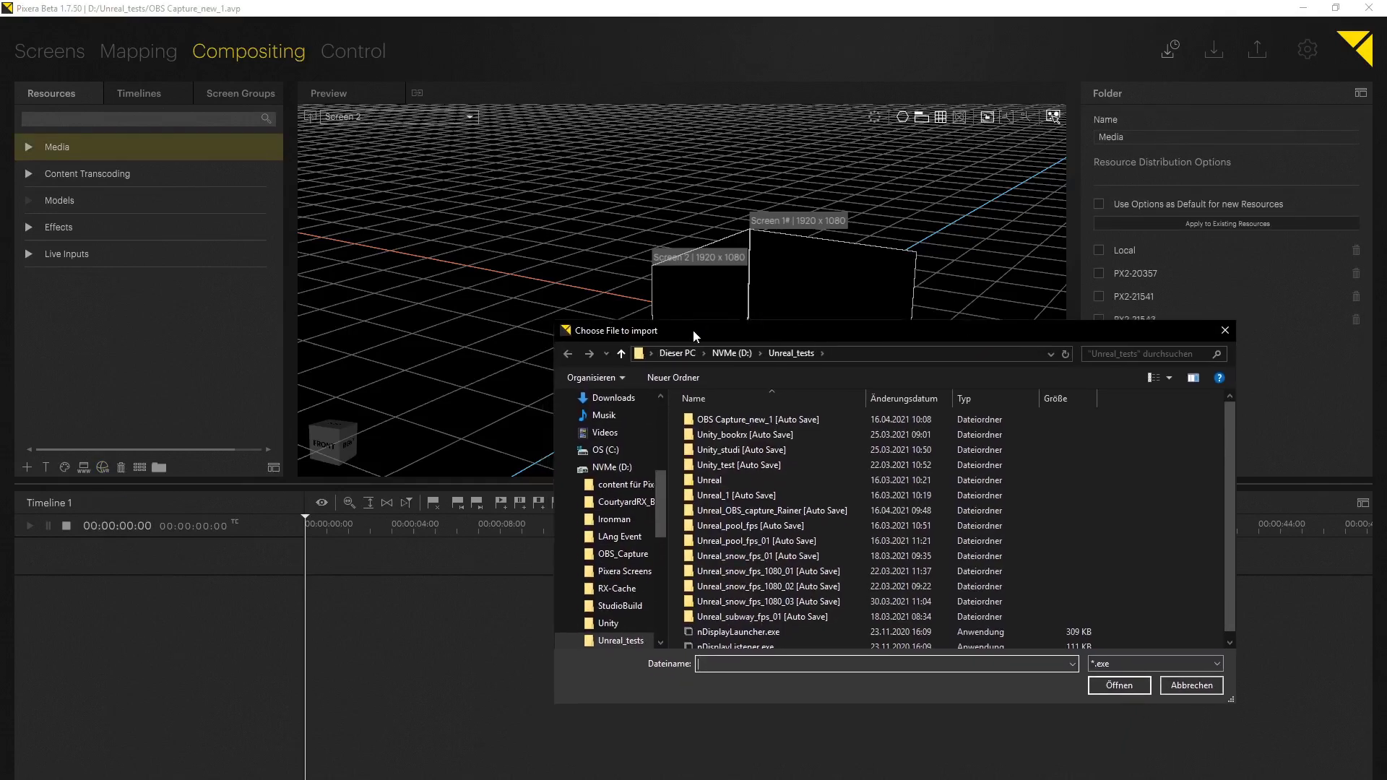
{"action": "double_click", "coordinate": [770, 479]}
{"action": "double_click", "coordinate": [731, 466]}
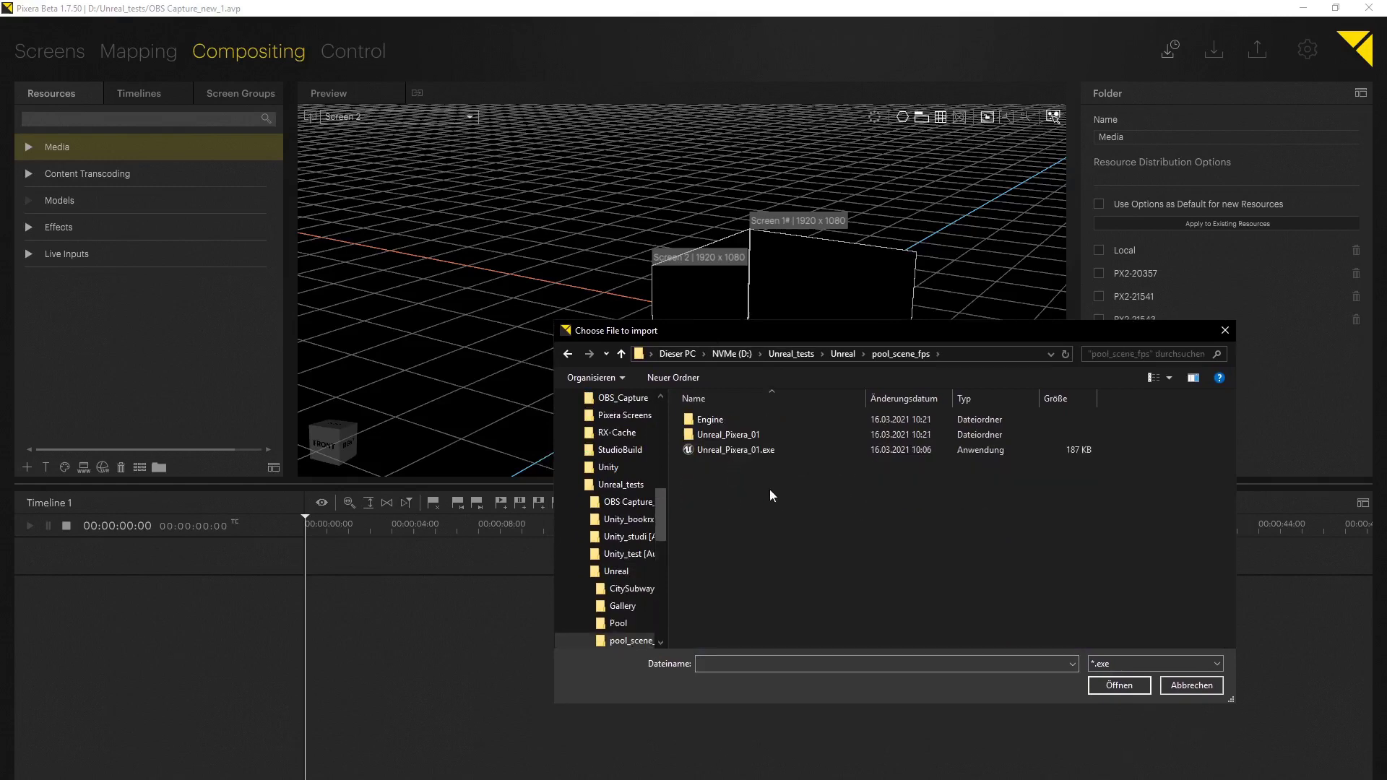
{"action": "double_click", "coordinate": [762, 450]}
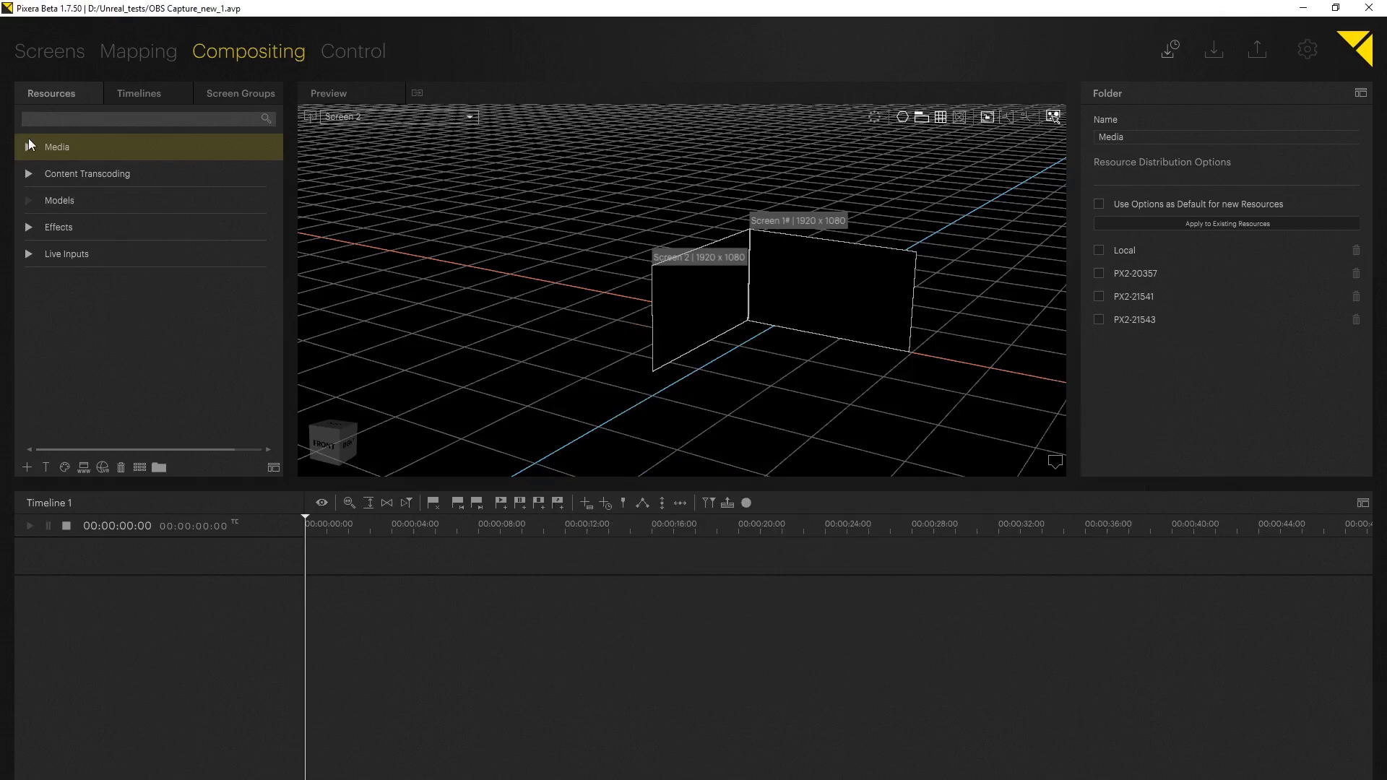
- Show the Unreal_Pixera_01 scene properties under Media and enlarge the preview and properties area
{"action": "left_click", "coordinate": [28, 146]}
{"action": "left_click", "coordinate": [66, 235]}
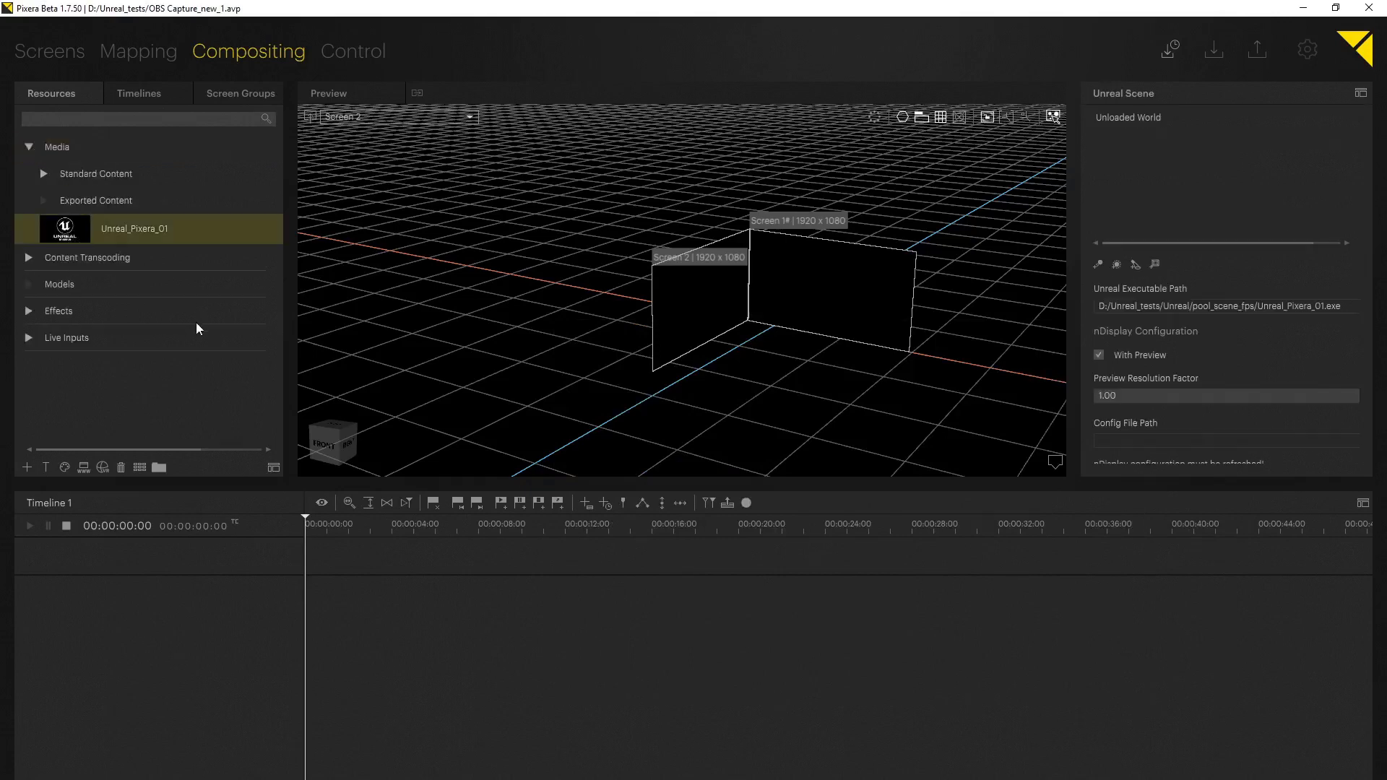
{"action": "scroll", "coordinate": [1185, 303], "scroll_direction": "down", "scroll_amount": 2}
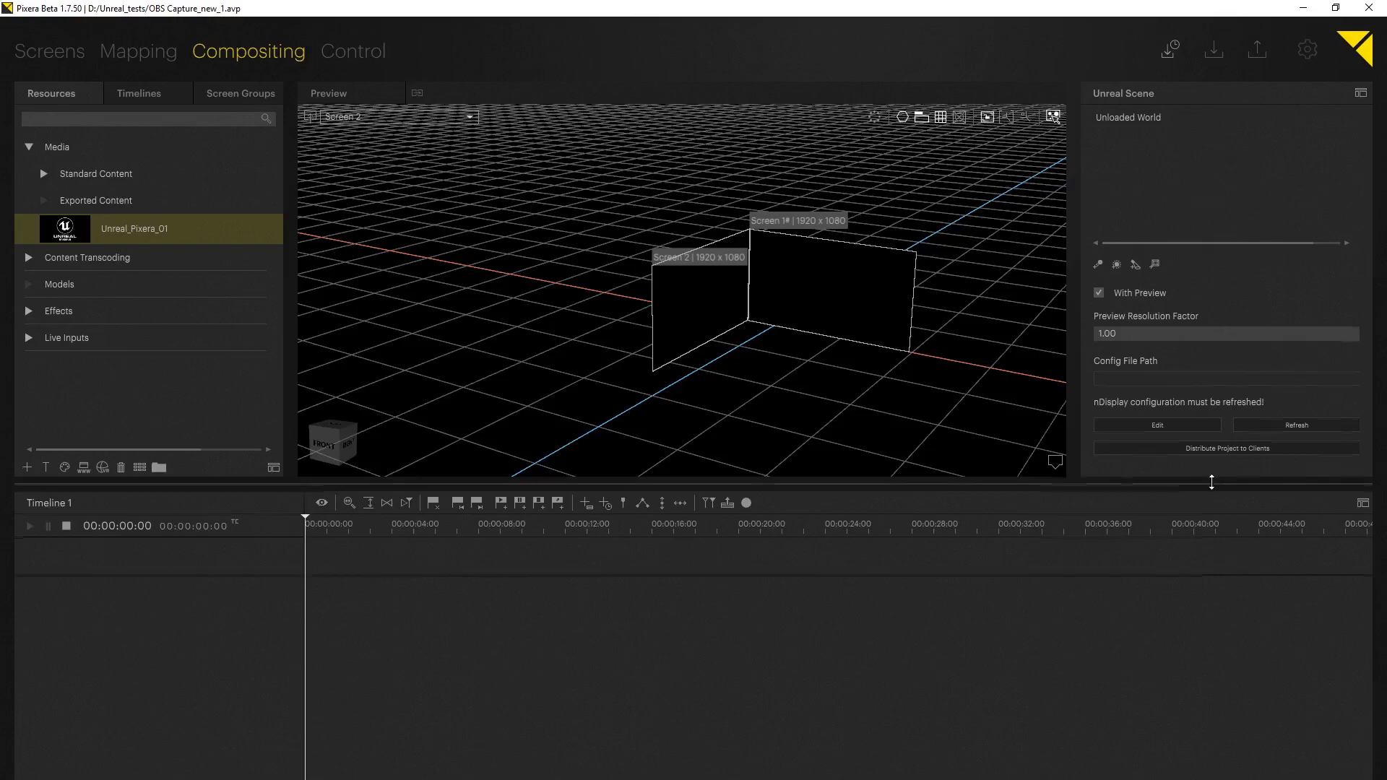
{"action": "left_click_drag", "start_coordinate": [1217, 484], "coordinate": [1205, 573]}
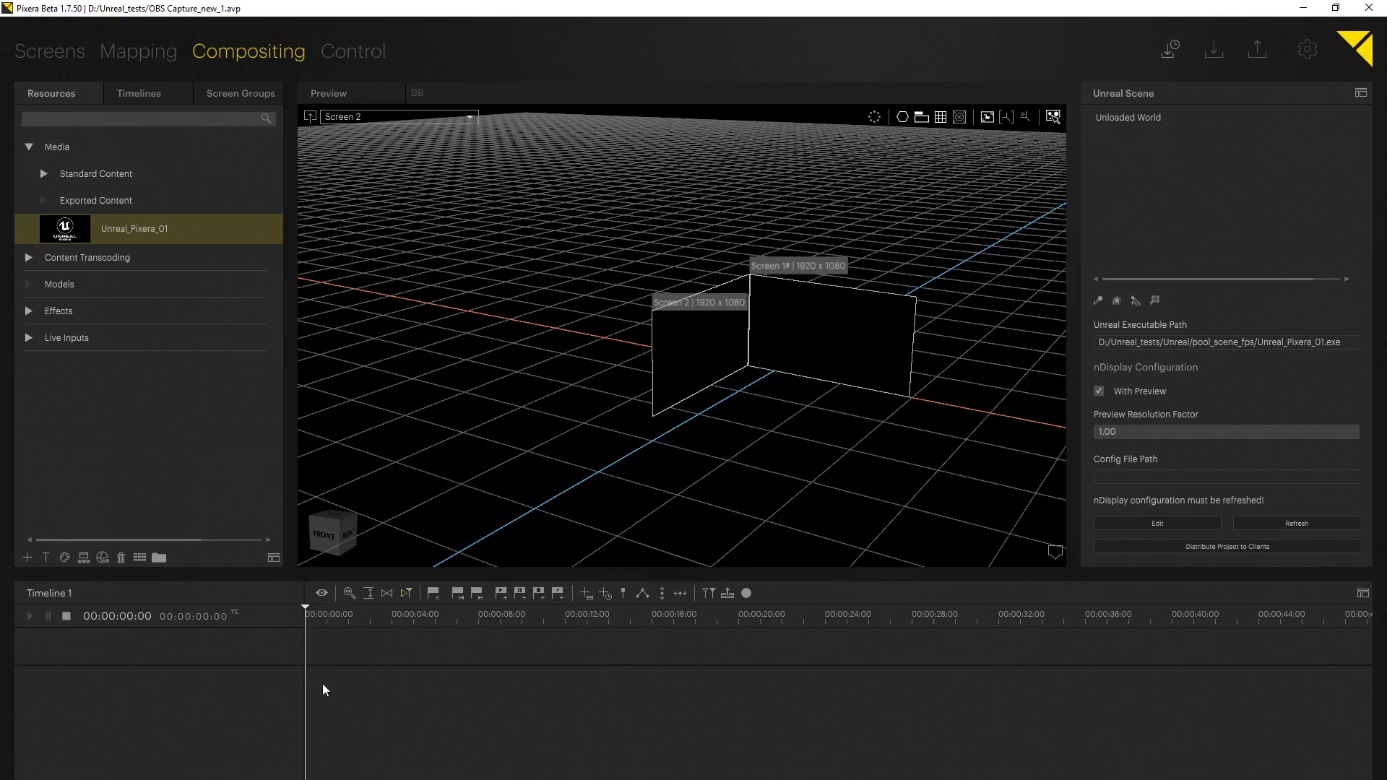
- Drop the Unreal_Pixera_01 resource onto Screen 2 in the preview viewport
{"action": "right_click", "coordinate": [277, 683]}
{"action": "mouse_move", "coordinate": [306, 674]}
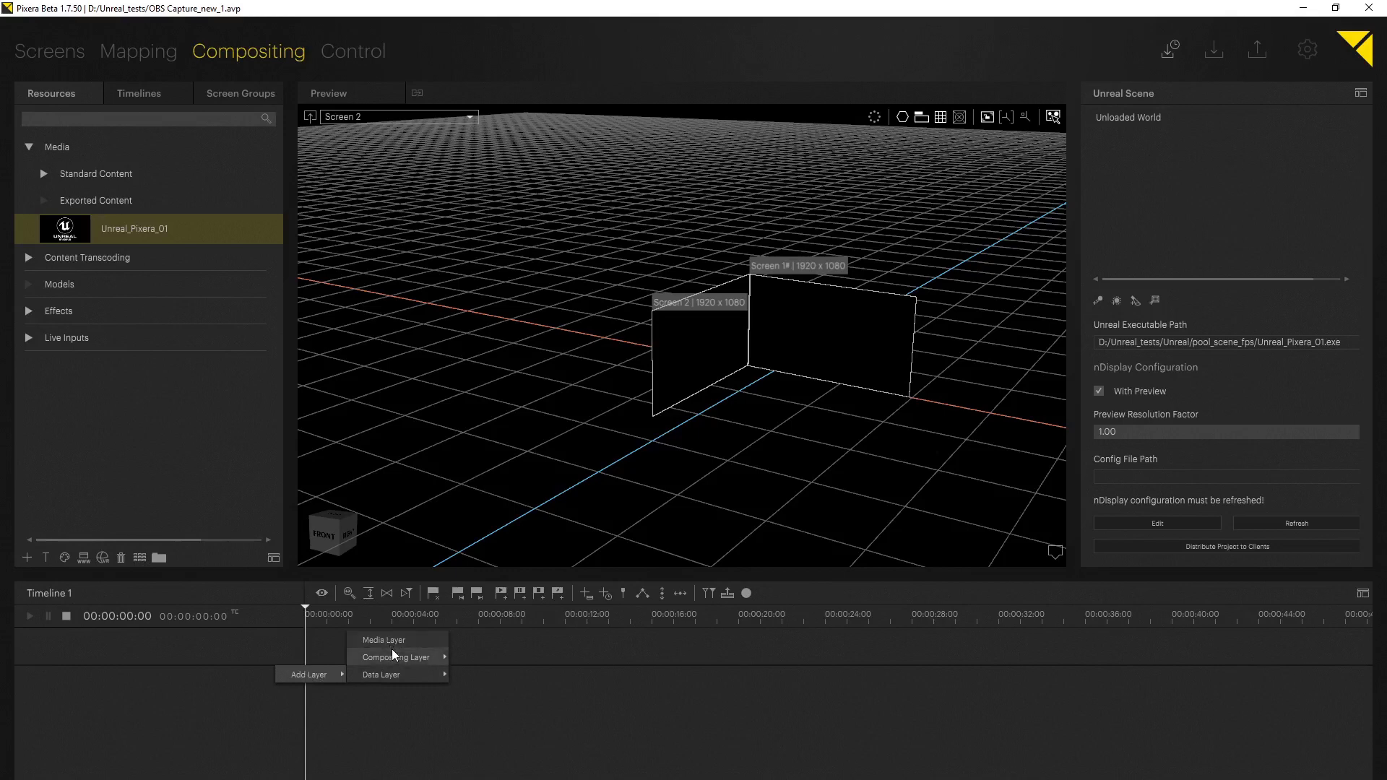
{"action": "mouse_move", "coordinate": [394, 655]}
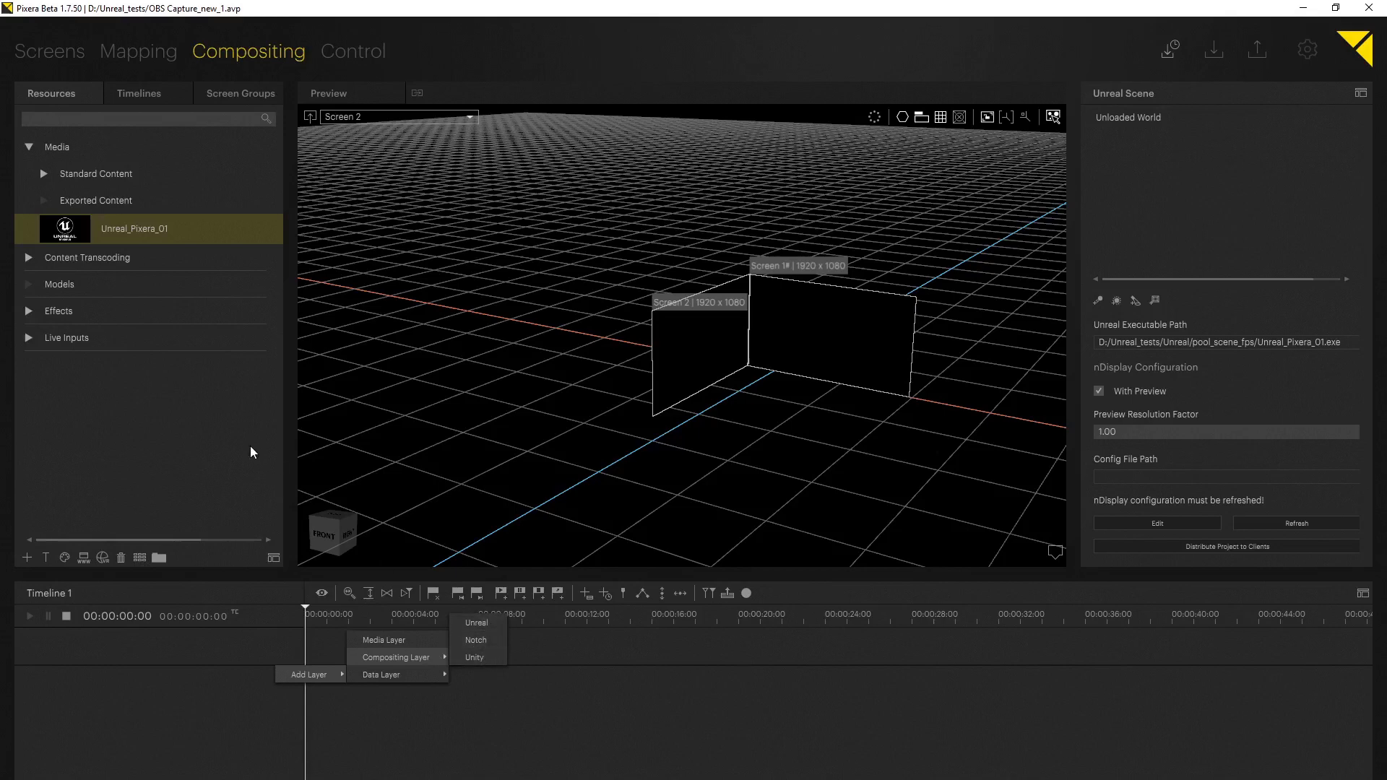
{"action": "left_click", "coordinate": [212, 418]}
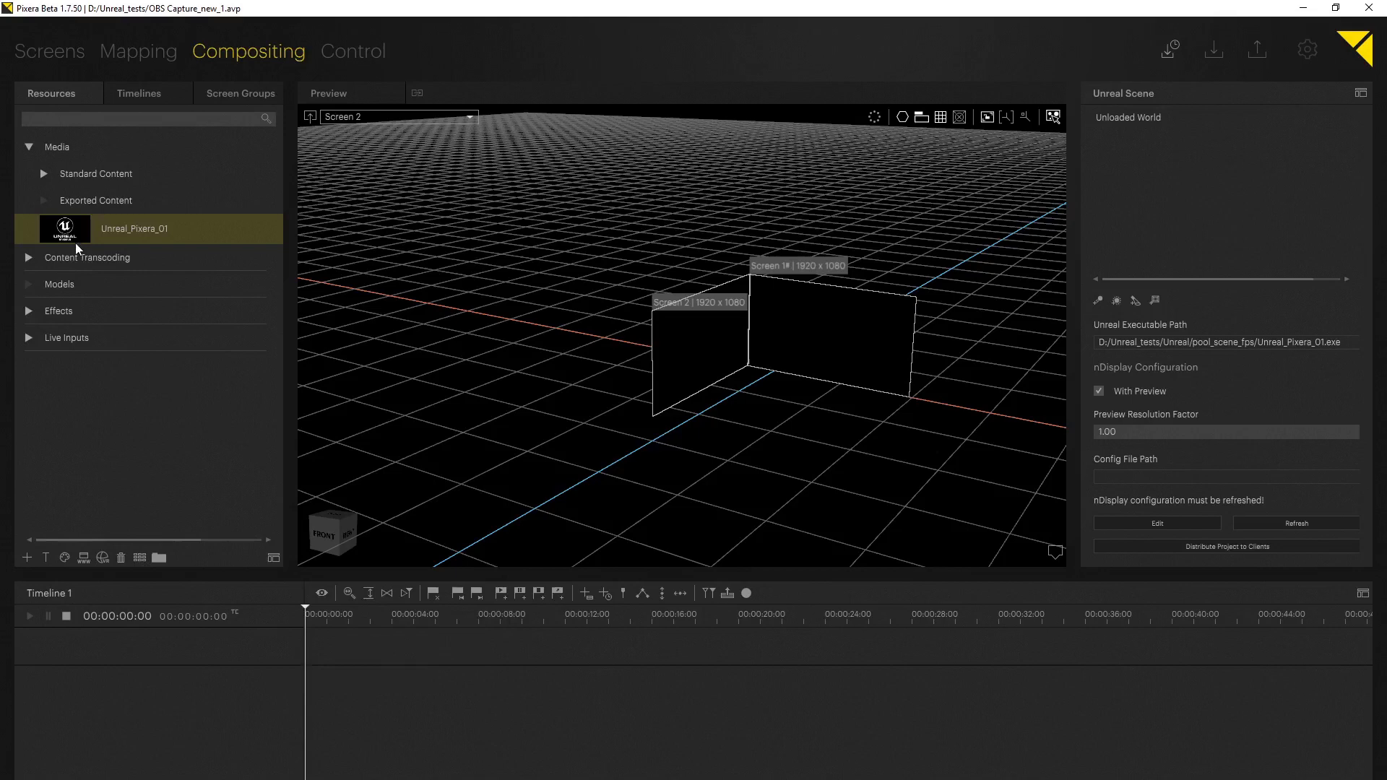
{"action": "left_click_drag", "start_coordinate": [76, 243], "coordinate": [693, 343]}
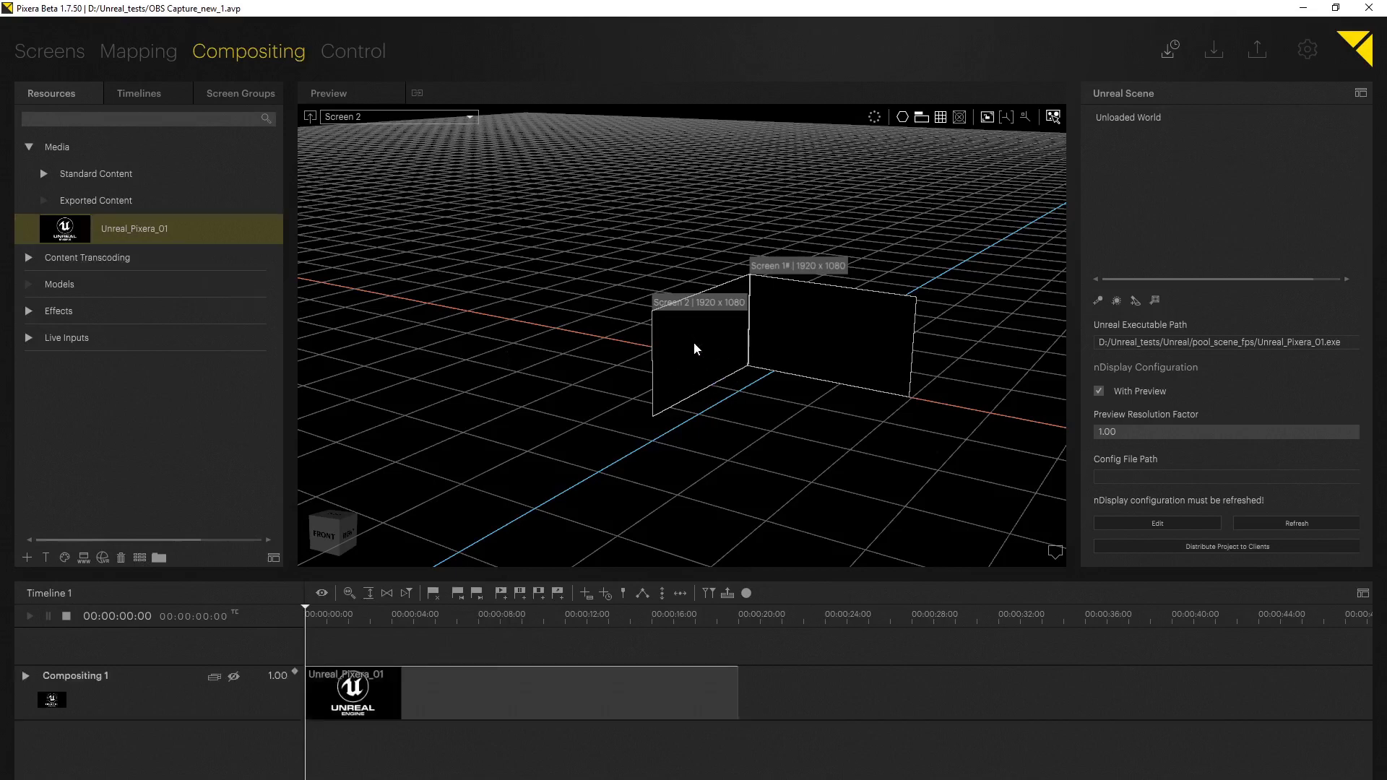
- Edit Compositing 1's screen presence to include Screen 1# alongside Screen 2
{"action": "right_click", "coordinate": [126, 686]}
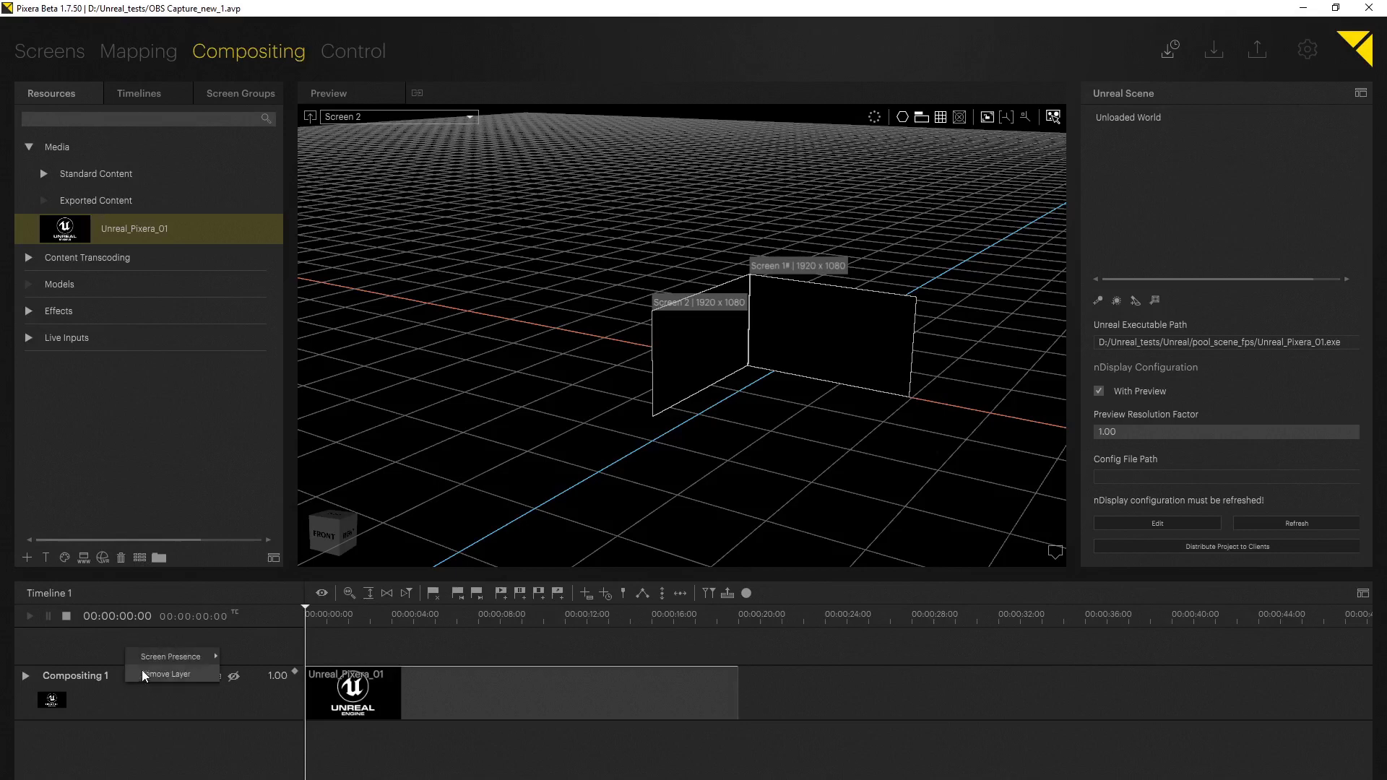
{"action": "mouse_move", "coordinate": [145, 657]}
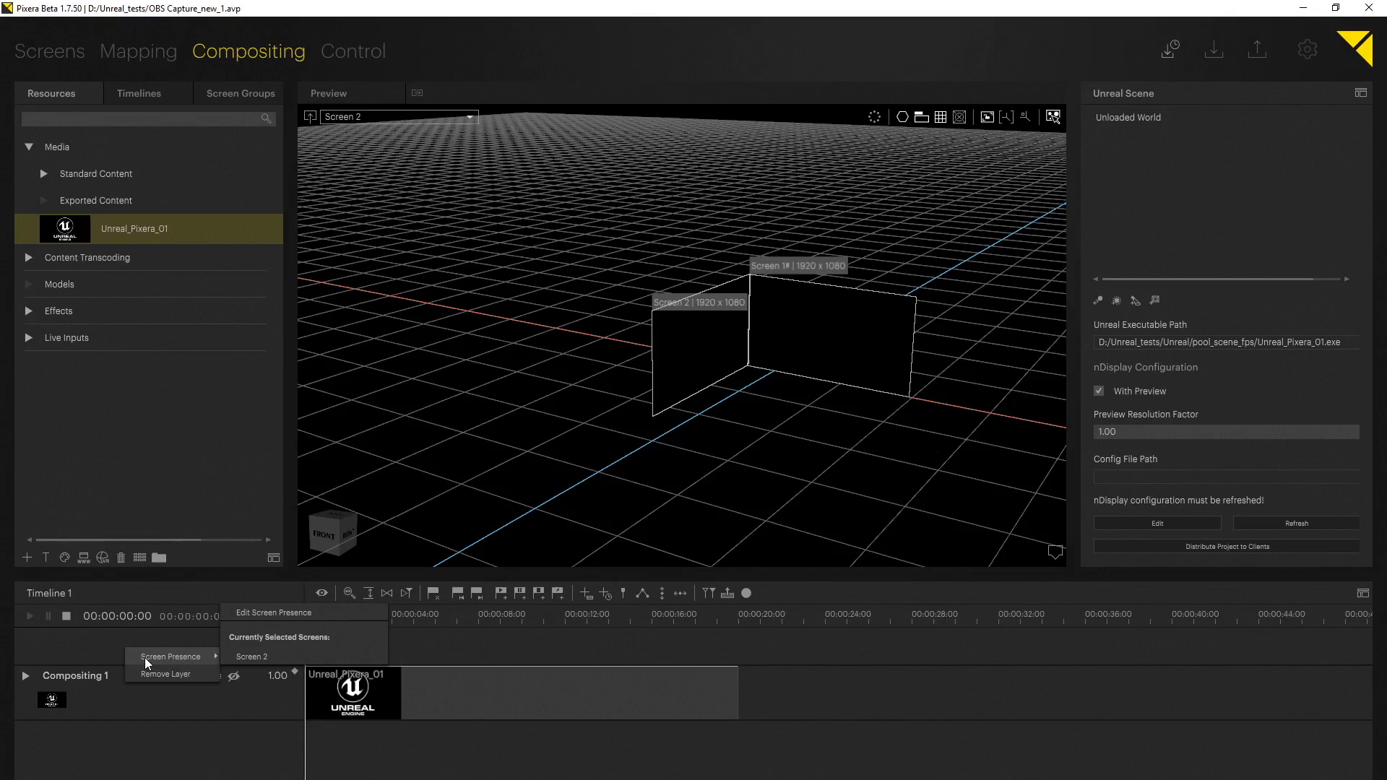
{"action": "left_click", "coordinate": [263, 613]}
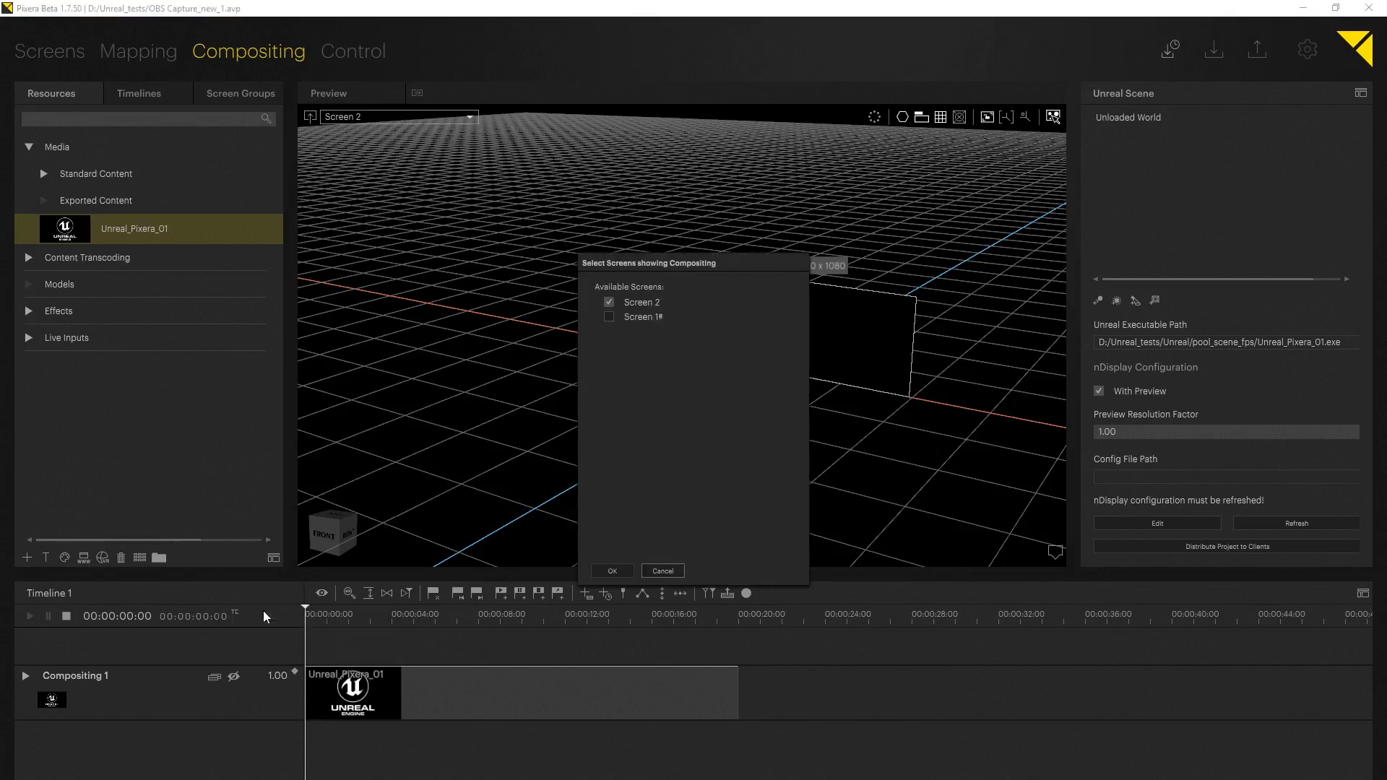
{"action": "left_click_drag", "start_coordinate": [689, 264], "coordinate": [451, 228]}
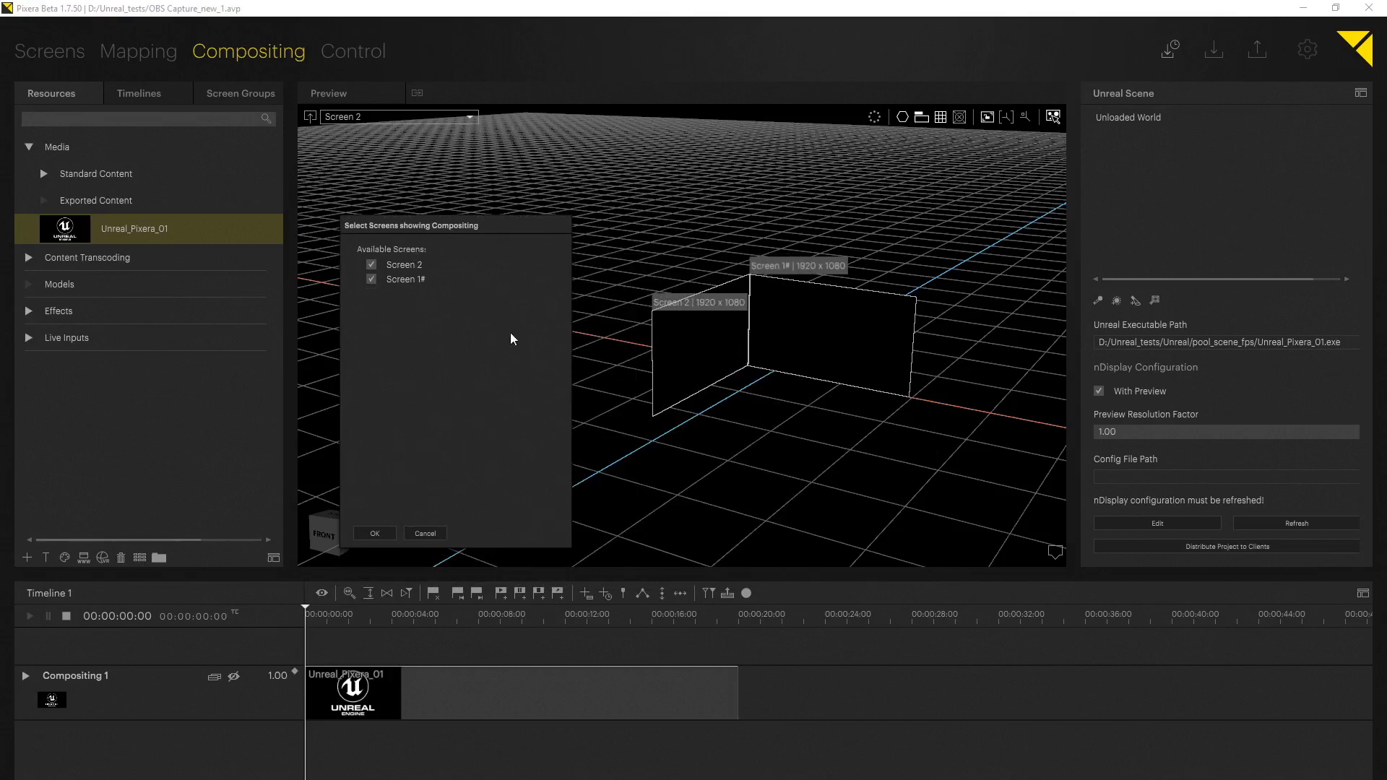
{"action": "left_click", "coordinate": [370, 534]}
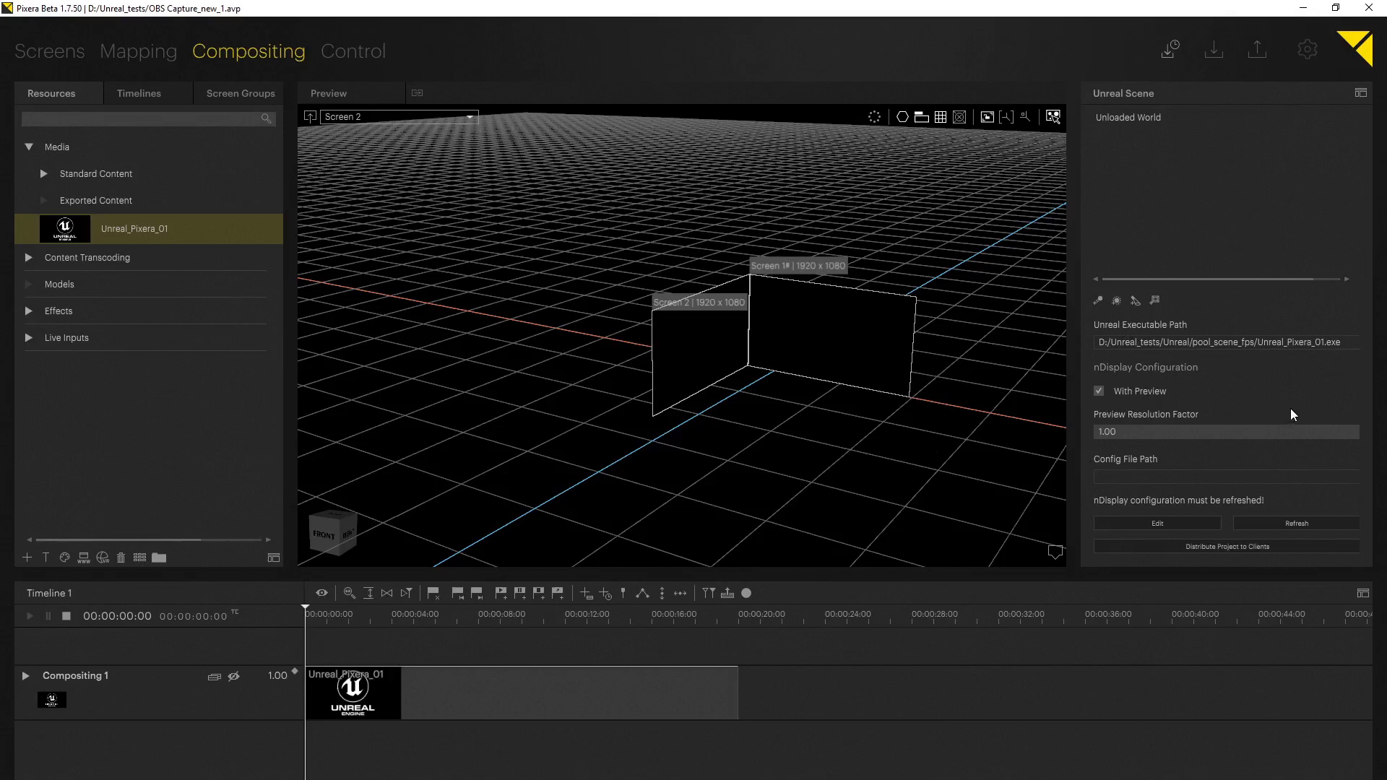
- Tick With Preview for the Unreal scene's nDisplay in the Unreal Scene properties
{"action": "left_click", "coordinate": [1098, 391]}
- In the nDisplay configuration, create the Unreal_Pixera_01.cfg config file for both render nodes and confirm
{"action": "left_click", "coordinate": [1157, 525]}
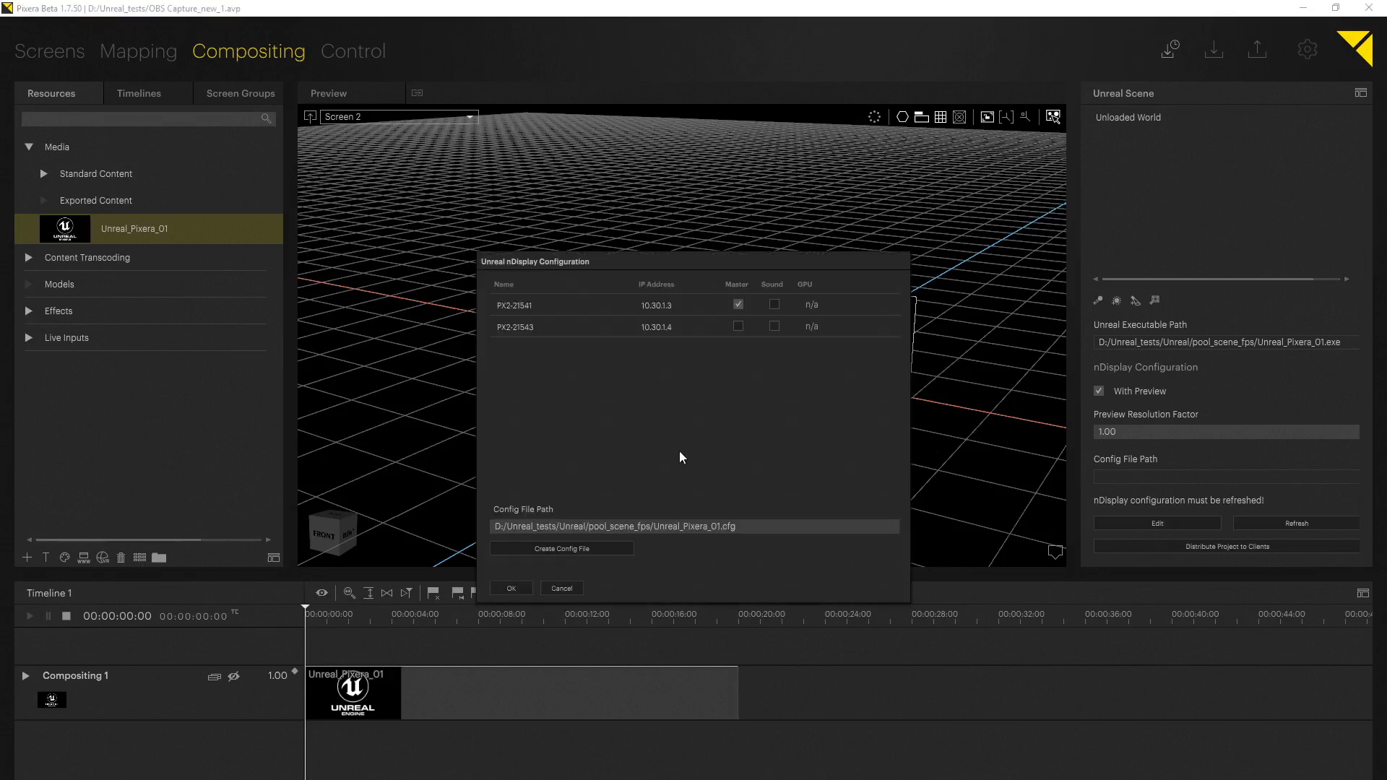
{"action": "left_click_drag", "start_coordinate": [617, 257], "coordinate": [643, 216]}
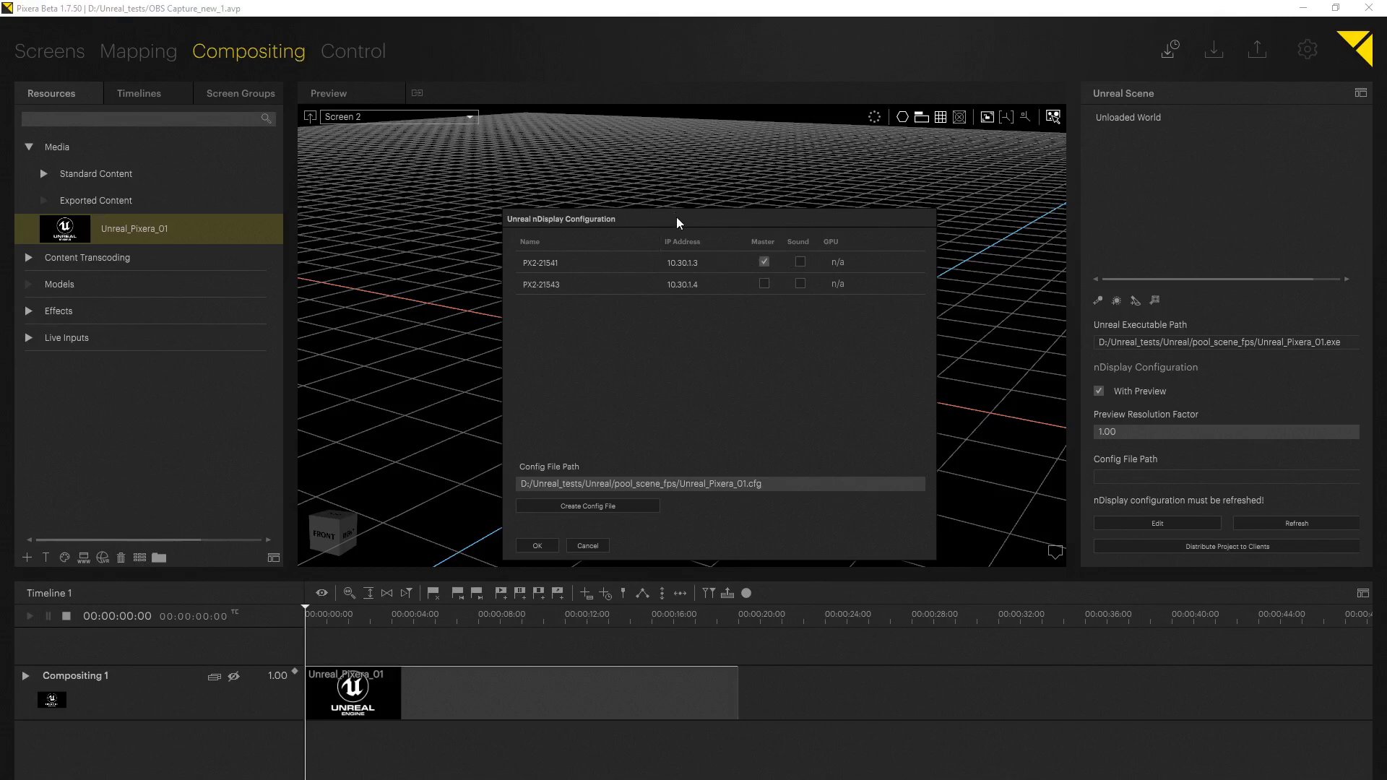
{"action": "left_click_drag", "start_coordinate": [676, 217], "coordinate": [532, 174]}
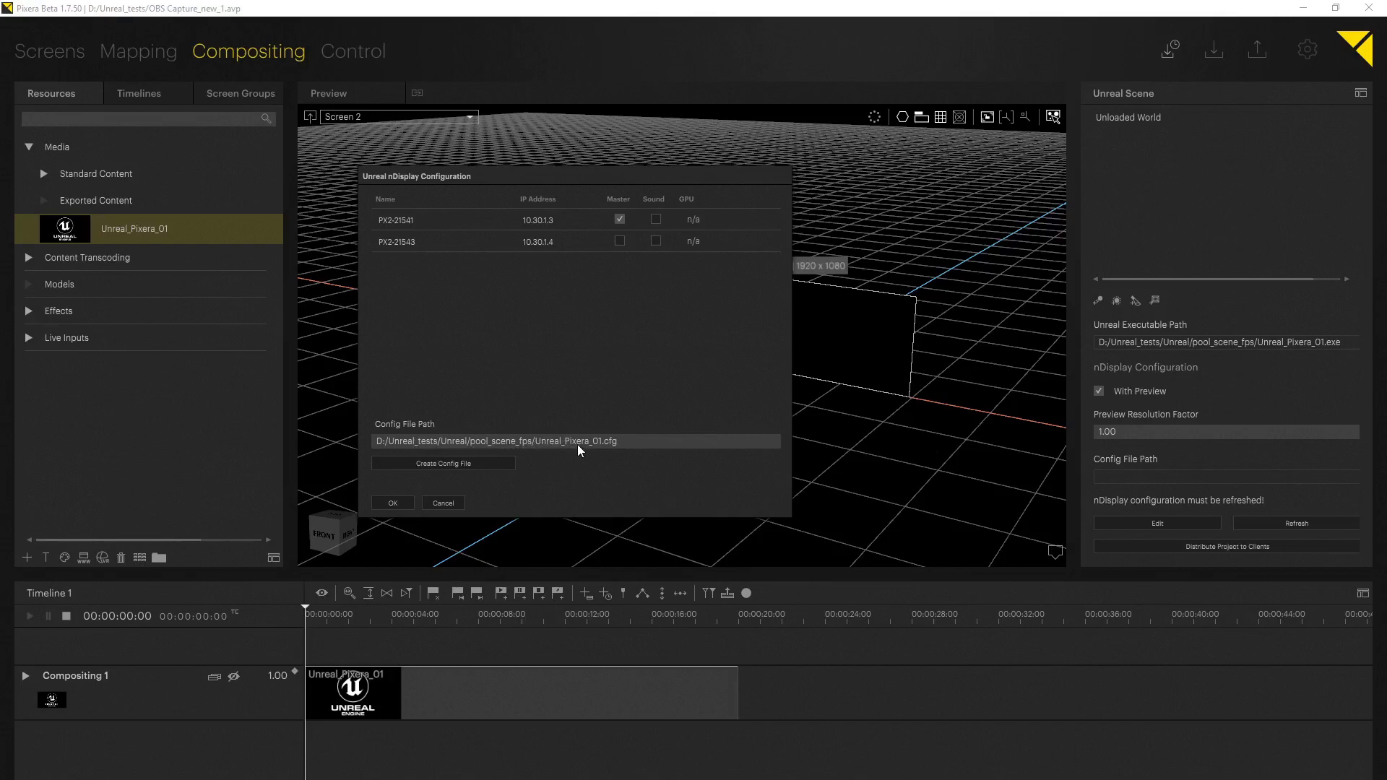
{"action": "left_click", "coordinate": [450, 463]}
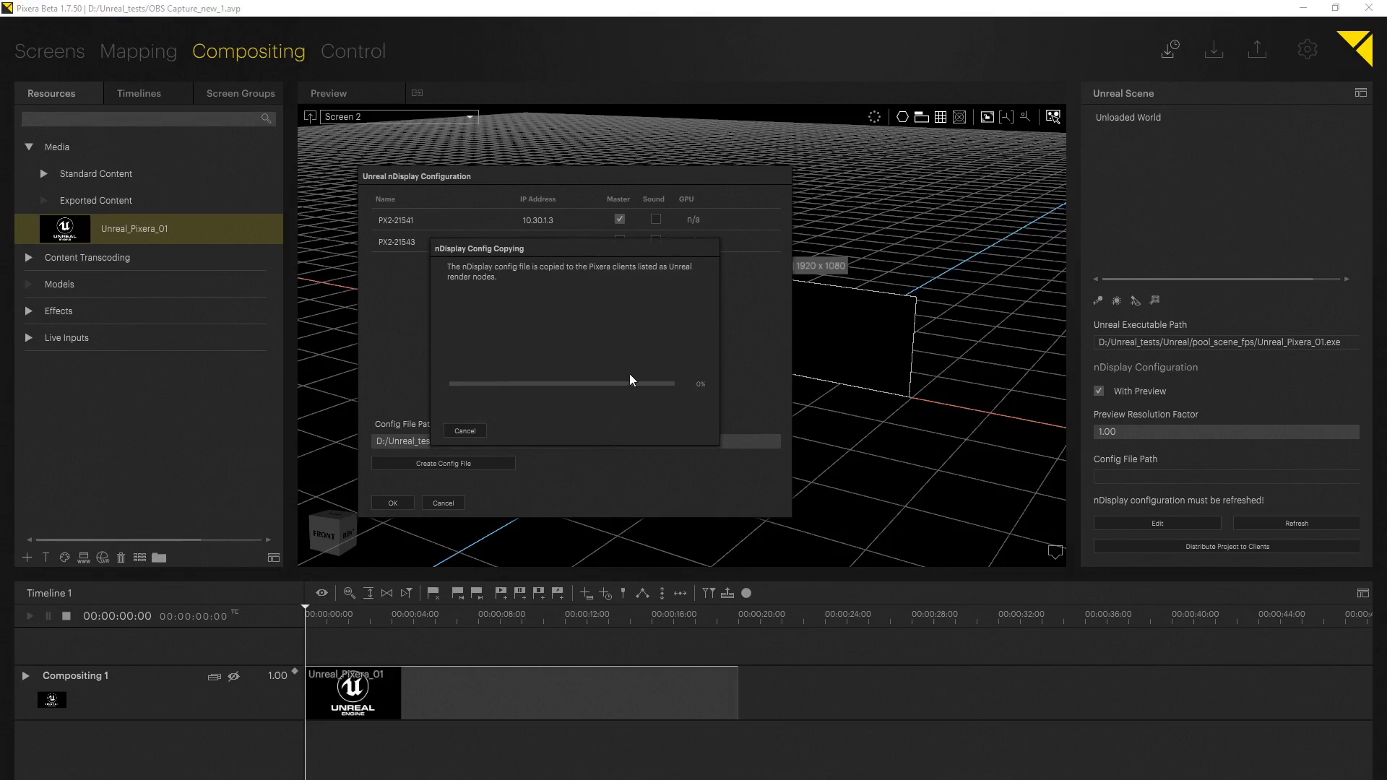
{"action": "left_click", "coordinate": [393, 503]}
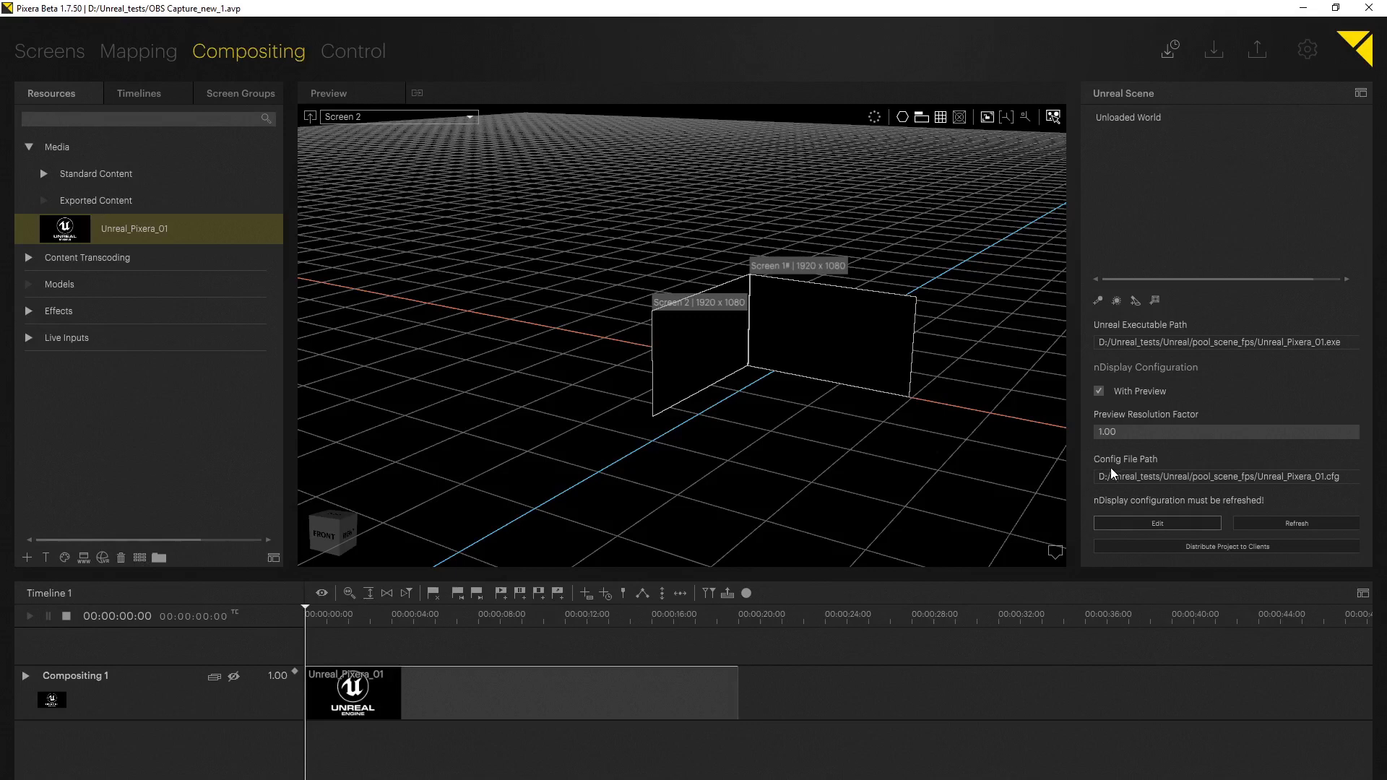
- Distribute the Unreal project to the client render machines and wait for copying to finish
{"action": "left_click", "coordinate": [1164, 547]}
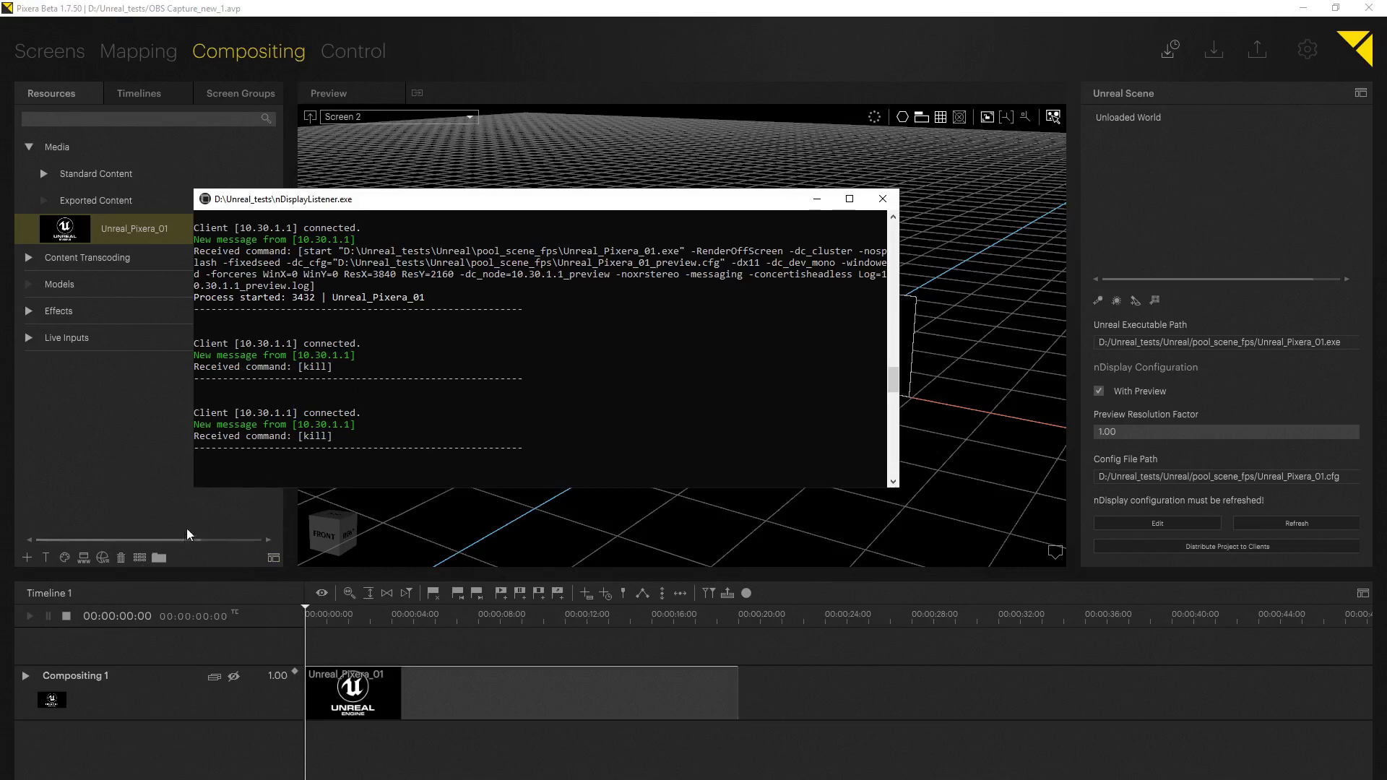
- Check the -RenderOffScreen custom command-line argument in nDisplay Launcher
{"action": "left_click", "coordinate": [220, 521]}
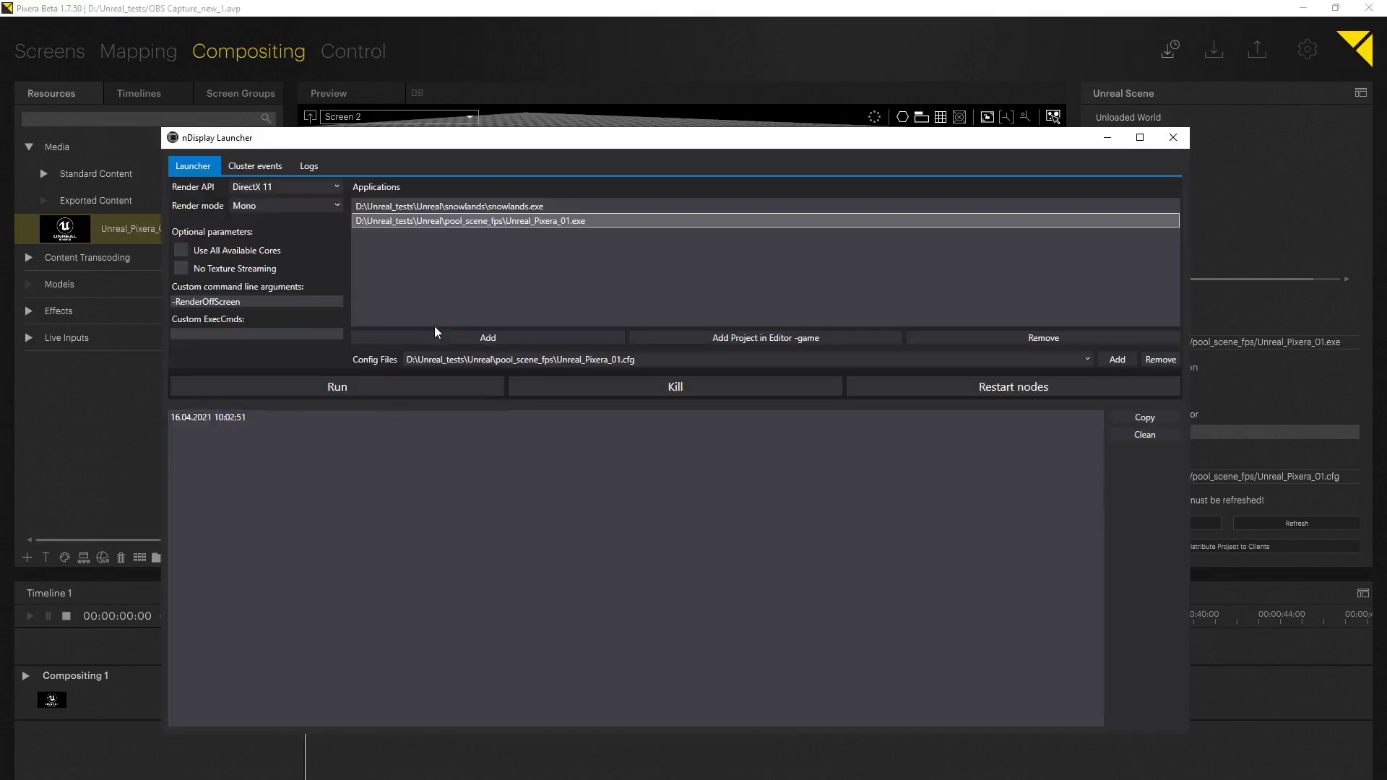
{"action": "left_click", "coordinate": [262, 301]}
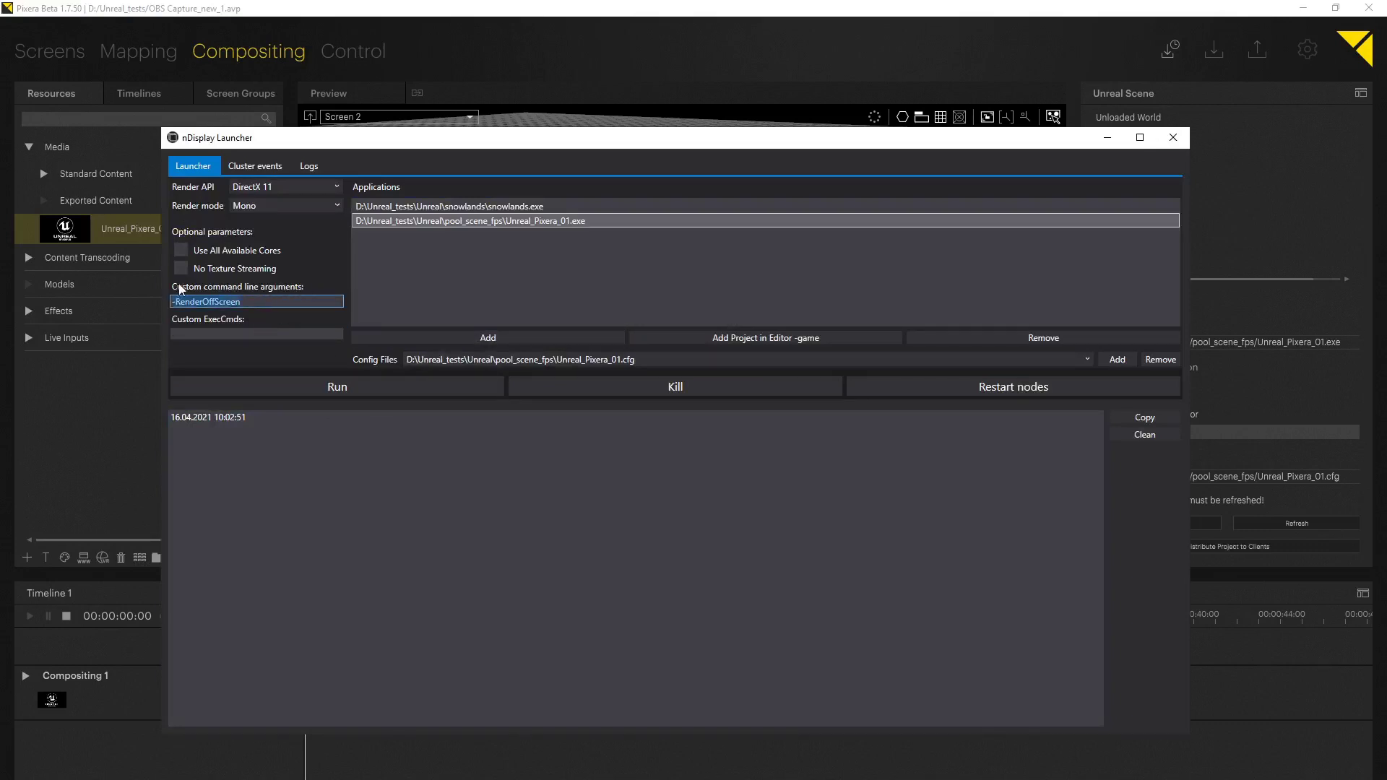
{"action": "left_click", "coordinate": [246, 302]}
- Select the Unreal_Pixera_01 application and browse to add a config file
{"action": "left_click", "coordinate": [570, 205]}
{"action": "left_click", "coordinate": [568, 221]}
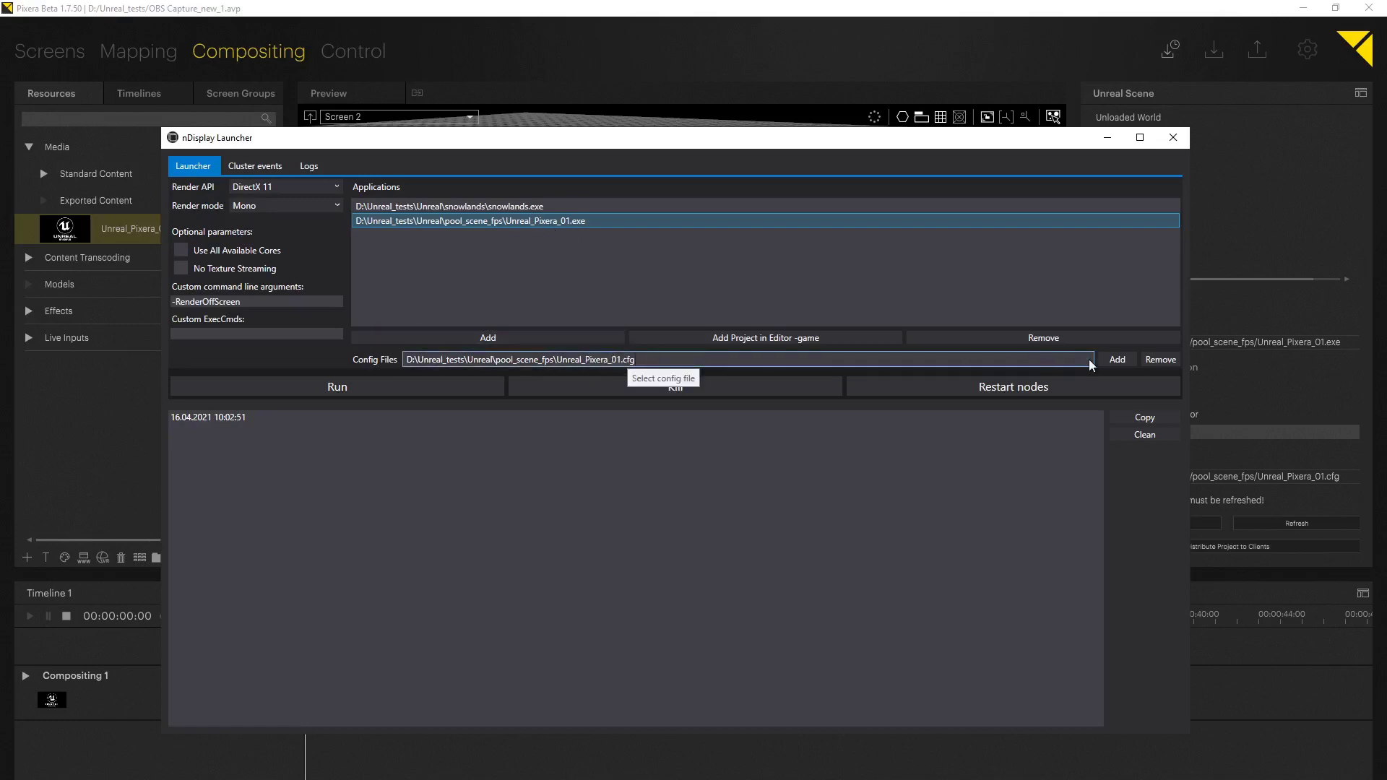
{"action": "left_click", "coordinate": [1115, 360]}
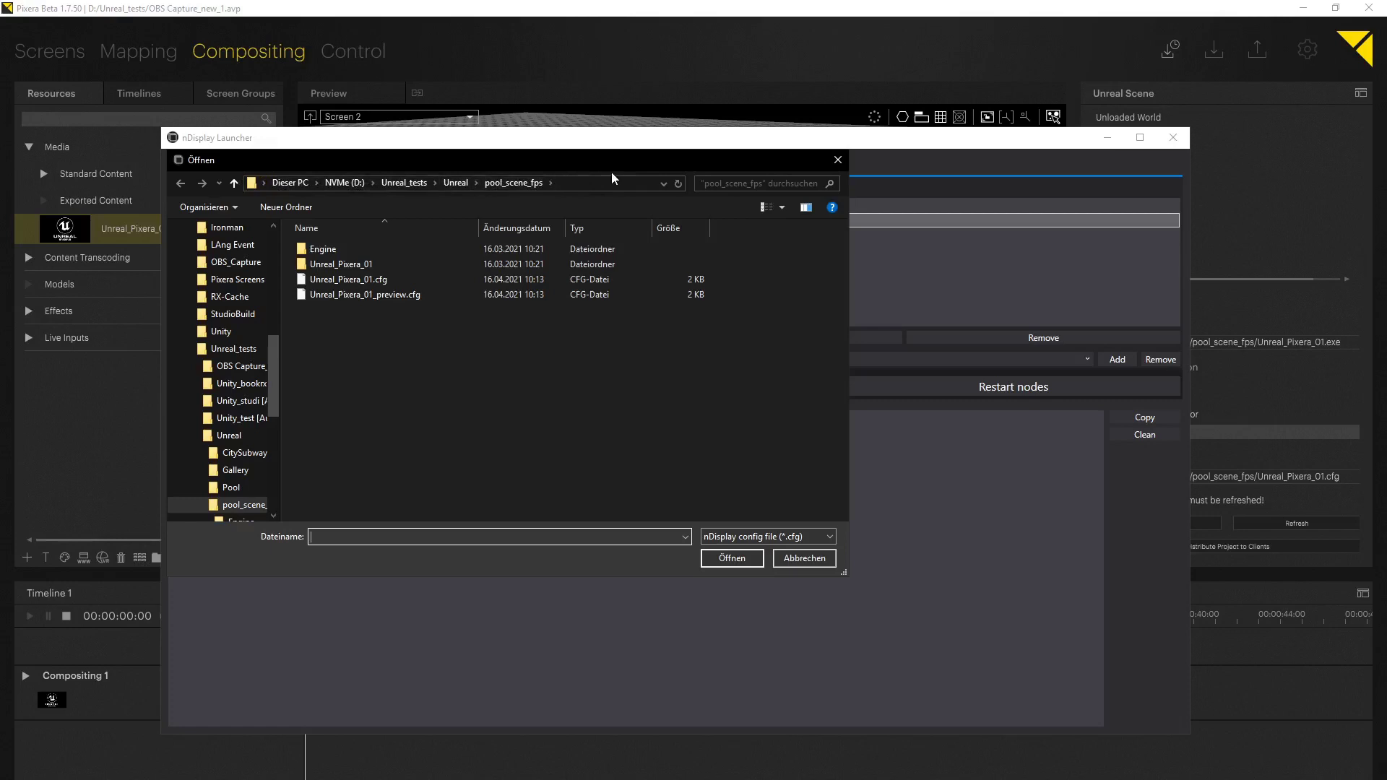
- Compare Unreal_Pixera_01_preview.cfg and Unreal_Pixera_01.cfg, leaving Unreal_Pixera_01.cfg selected
{"action": "left_click", "coordinate": [380, 290]}
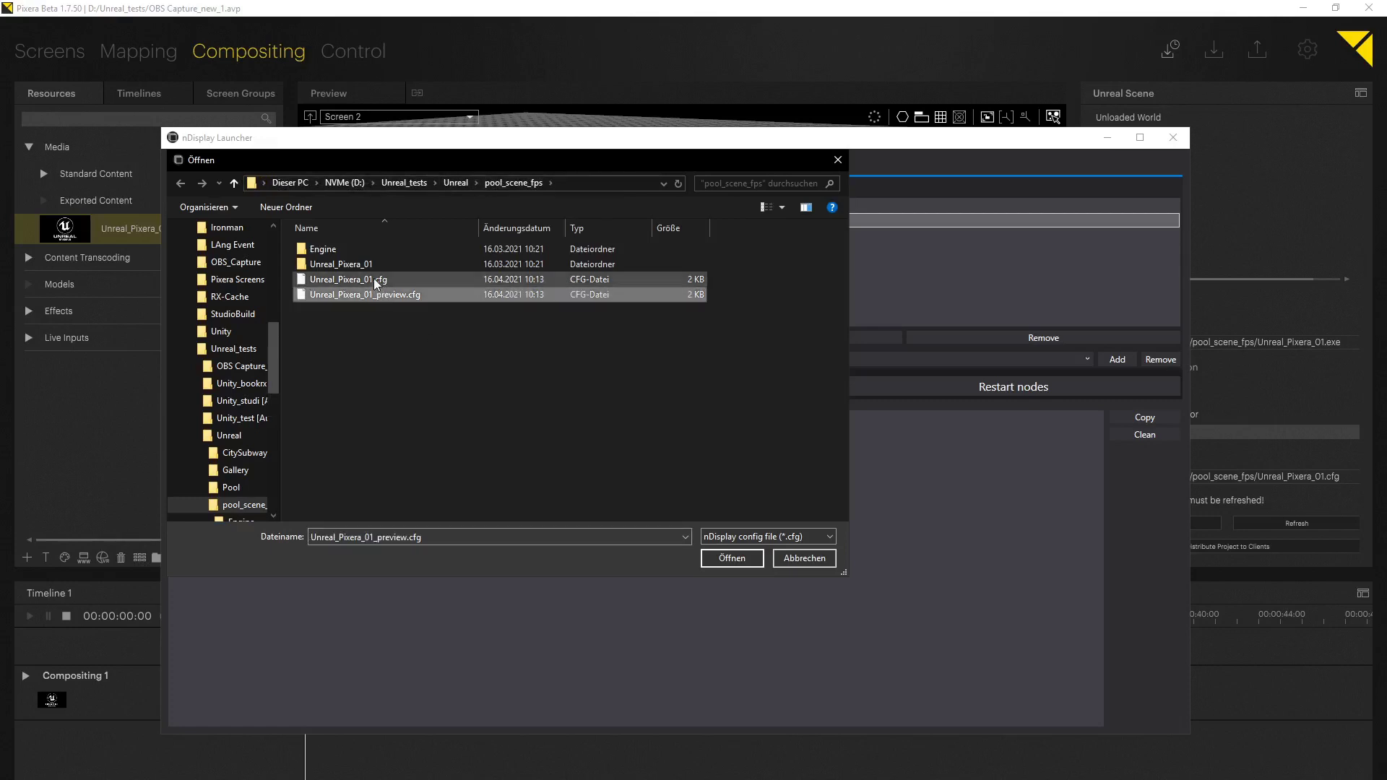
{"action": "left_click", "coordinate": [374, 279]}
{"action": "left_click", "coordinate": [374, 292]}
{"action": "left_click", "coordinate": [371, 280]}
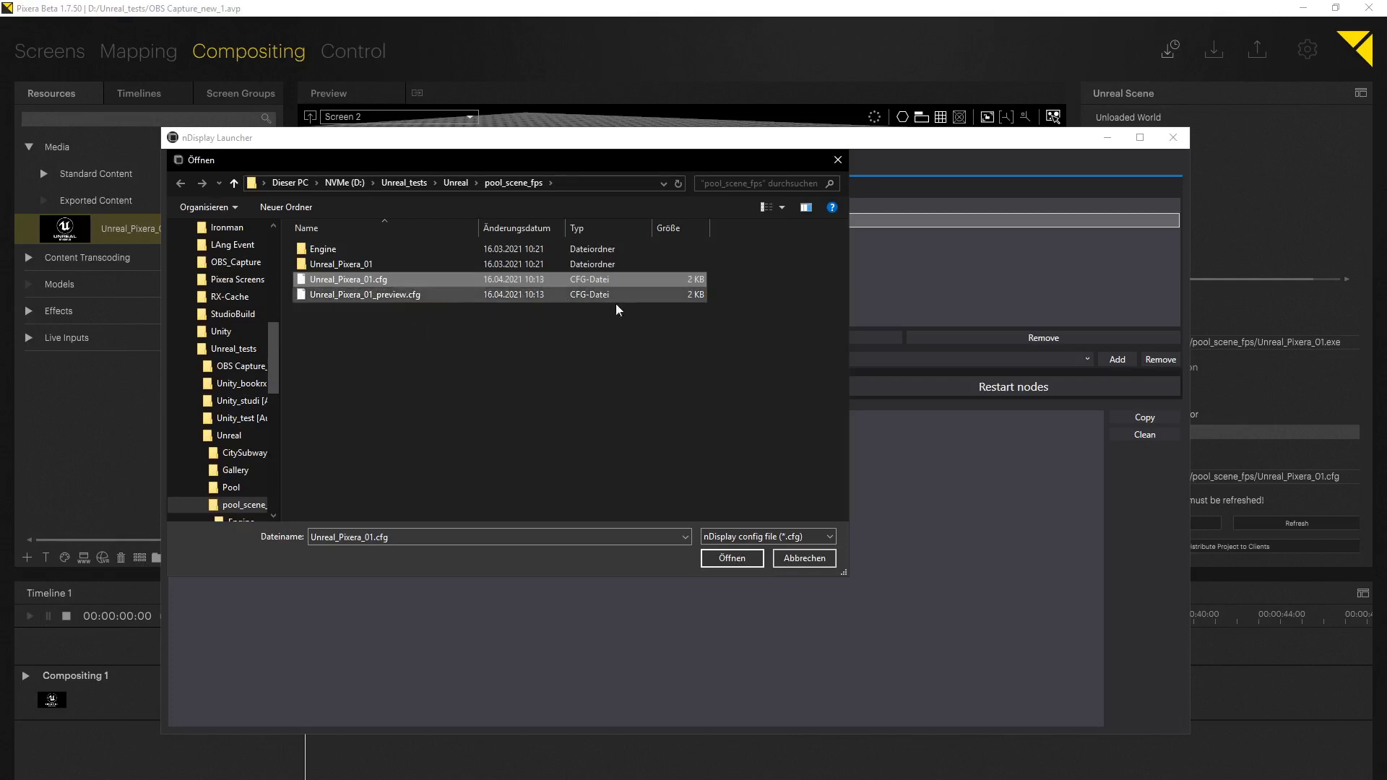
- Cancel the file browser and run Unreal_Pixera_01 with the Unreal_Pixera_01_preview.cfg config
{"action": "left_click", "coordinate": [808, 558]}
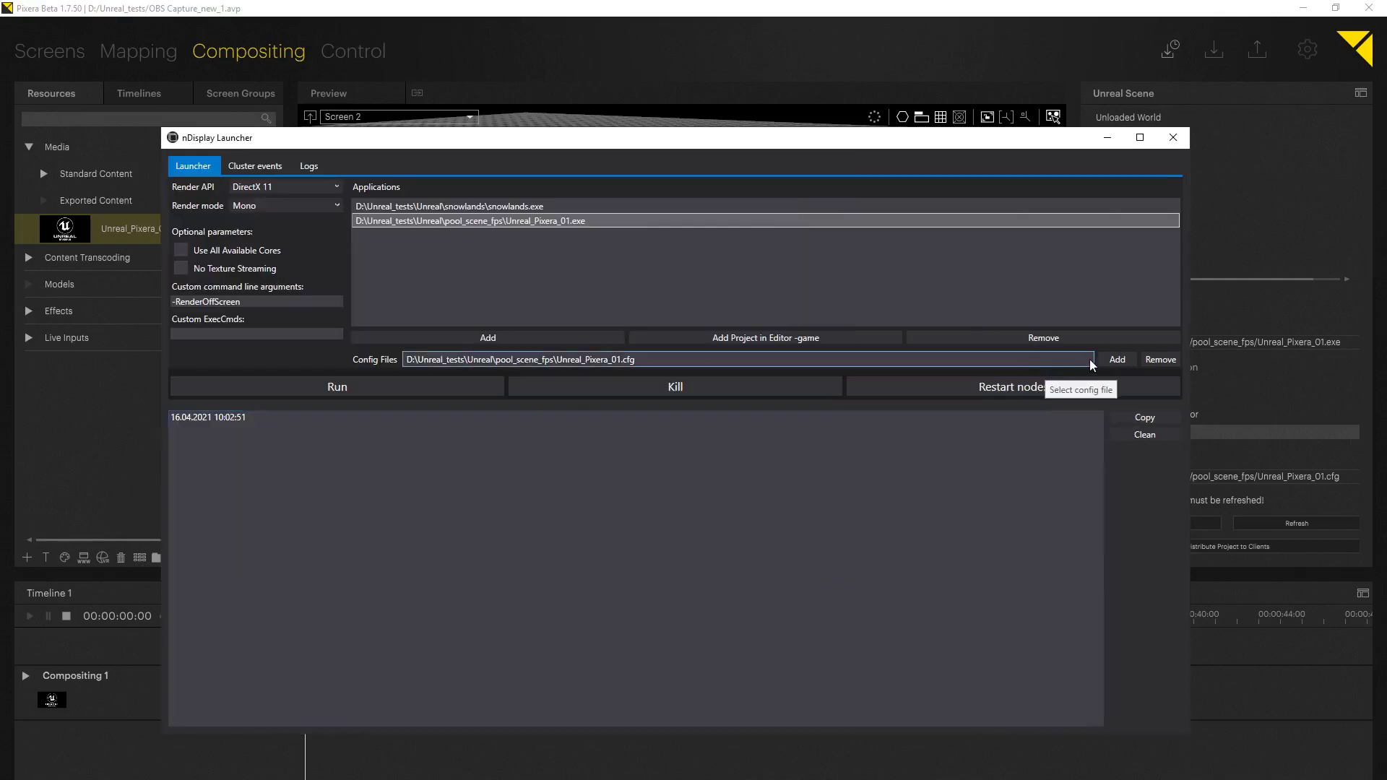
{"action": "left_click", "coordinate": [1089, 359]}
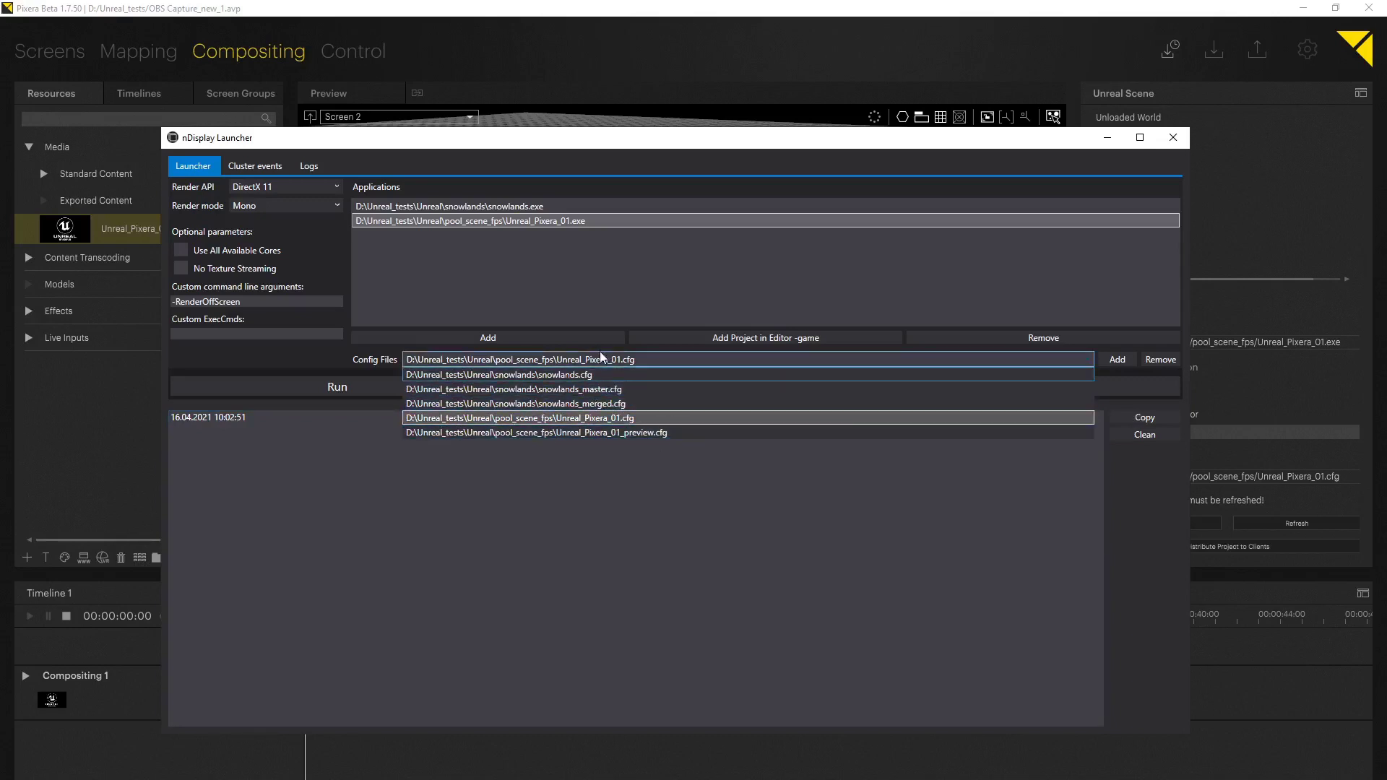
{"action": "left_click", "coordinate": [663, 432]}
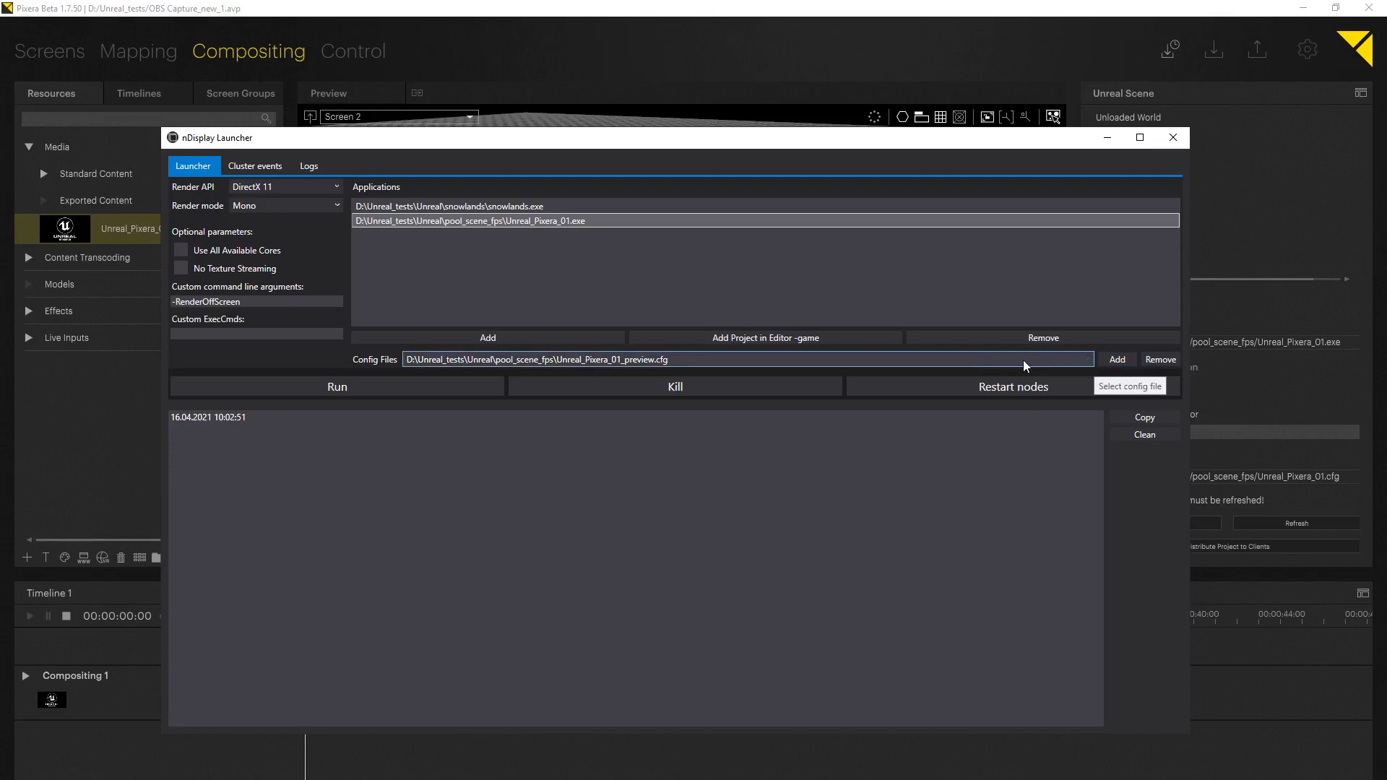
{"action": "left_click", "coordinate": [480, 385]}
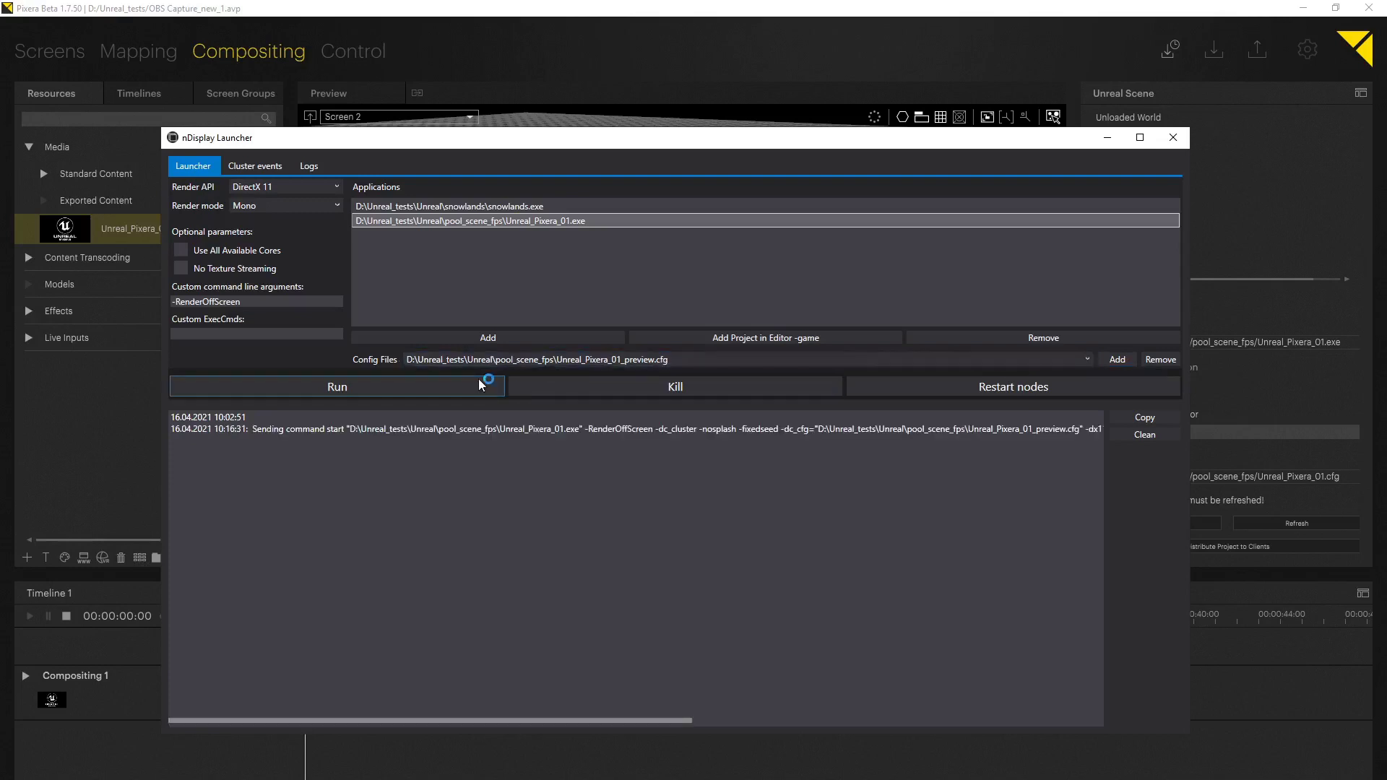
- Run Unreal_Pixera_01 again with the Unreal_Pixera_01.cfg config, then return to Pixera
{"action": "left_click", "coordinate": [1087, 360]}
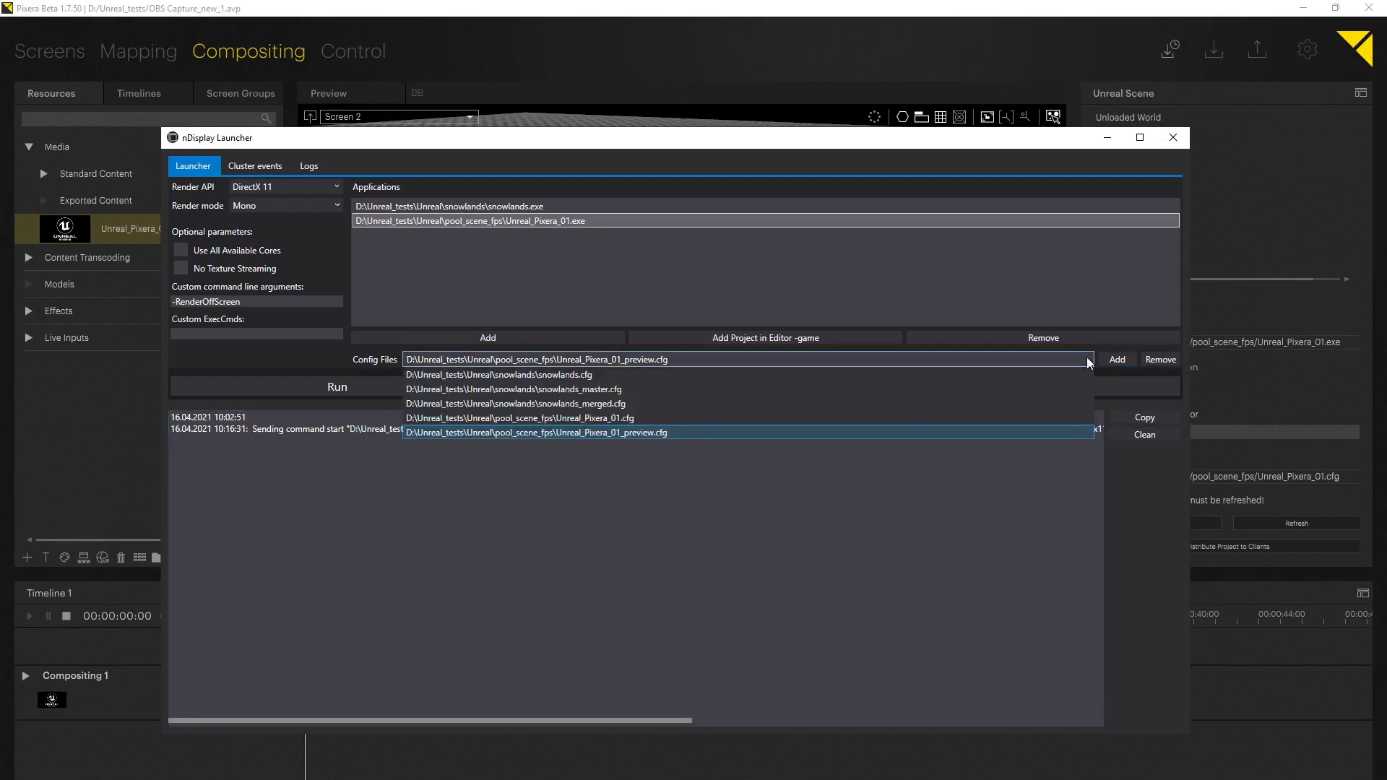
{"action": "left_click", "coordinate": [632, 418]}
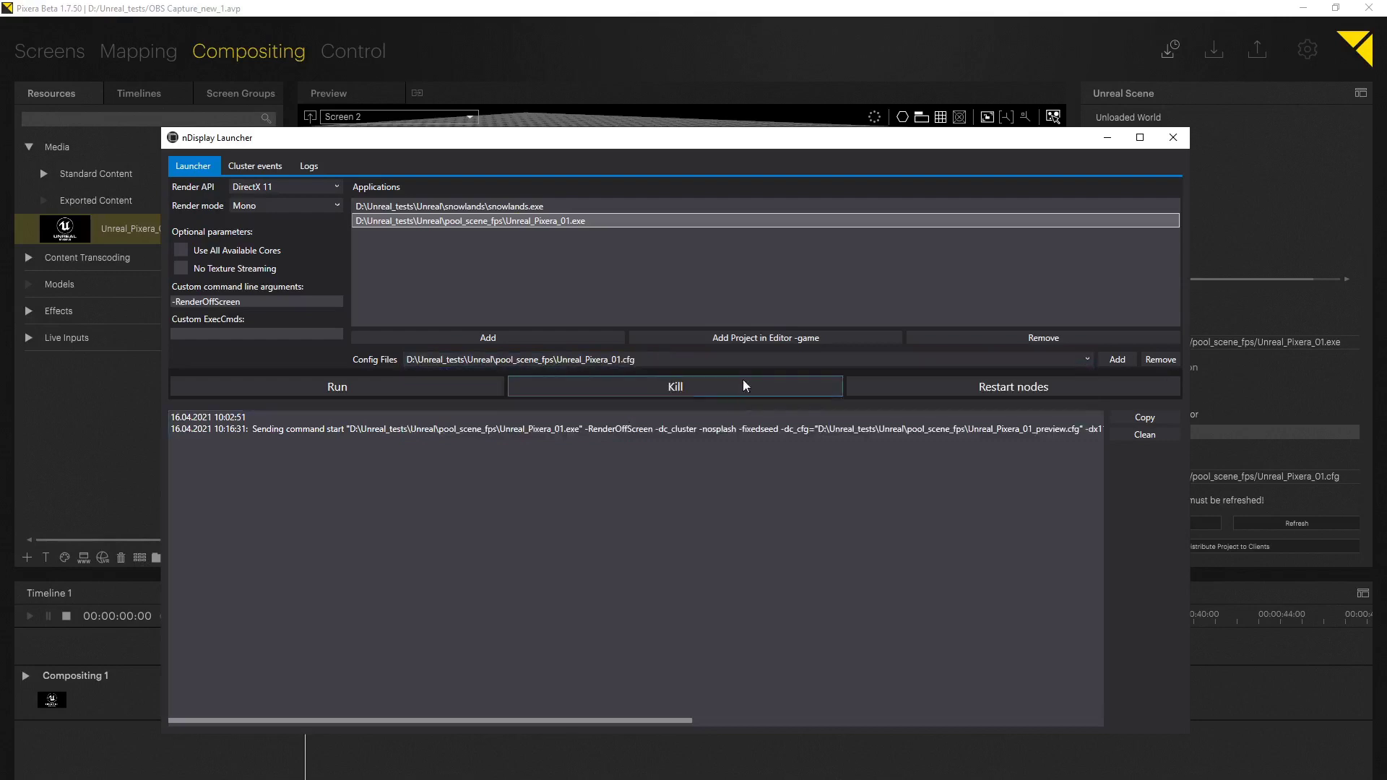
{"action": "left_click", "coordinate": [406, 390]}
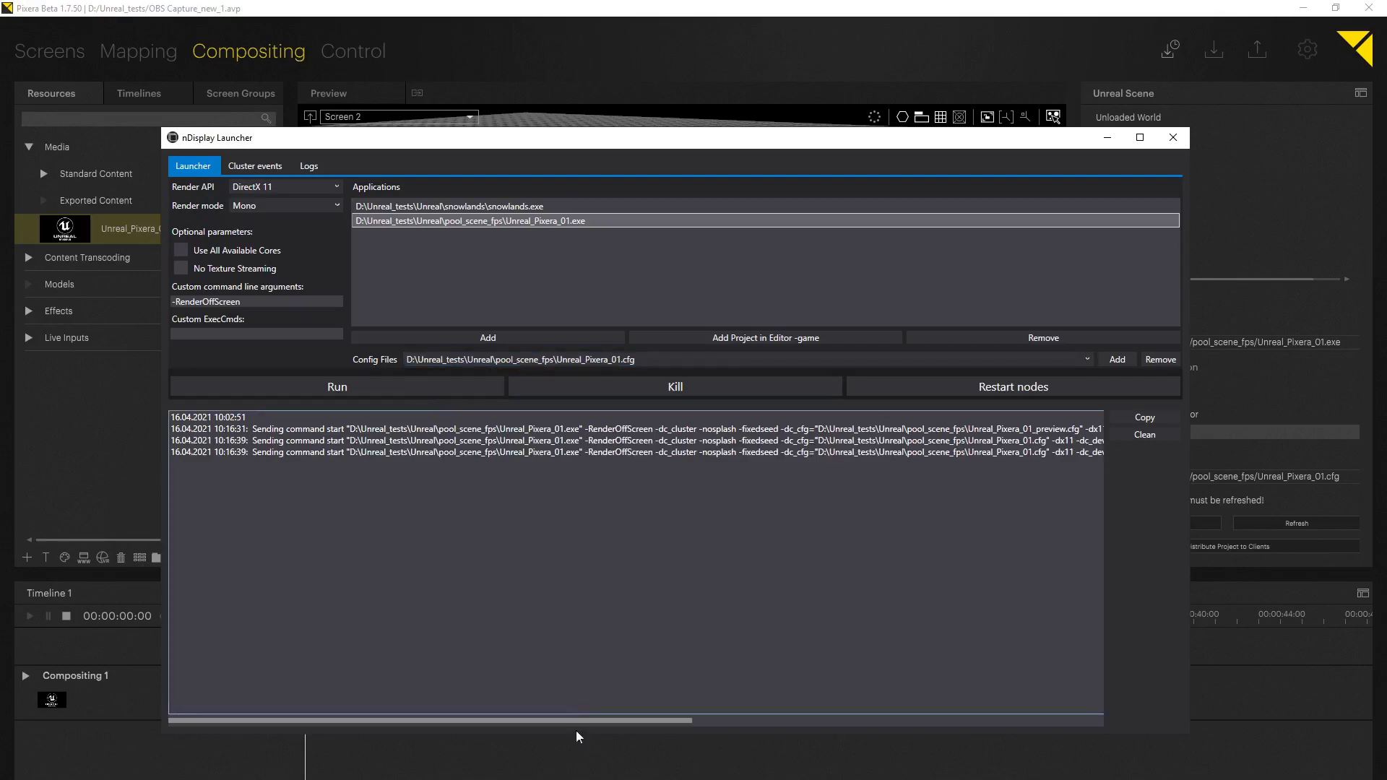
{"action": "left_click", "coordinate": [579, 770]}
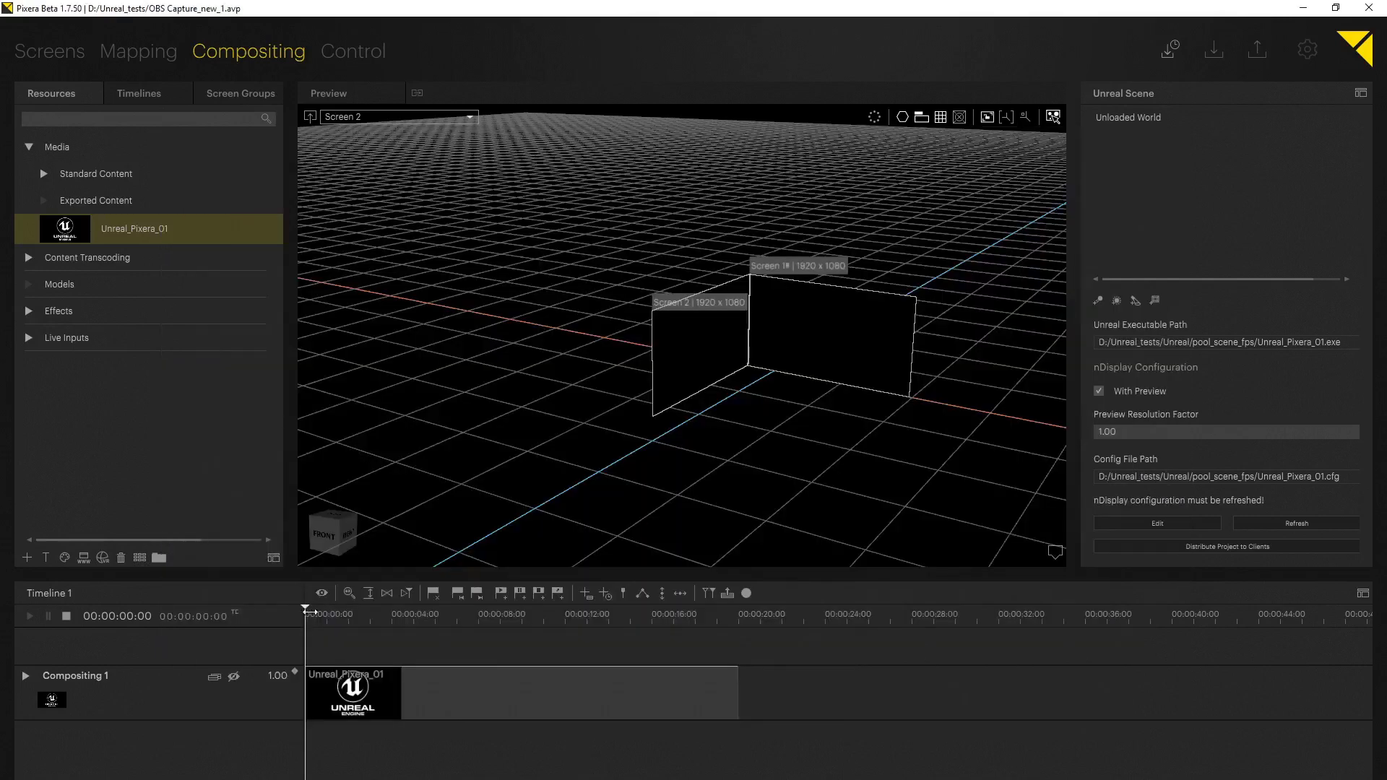
- Start timeline playback and orbit the preview to see the Unreal pool scene on both screens
{"action": "key", "text": "space"}
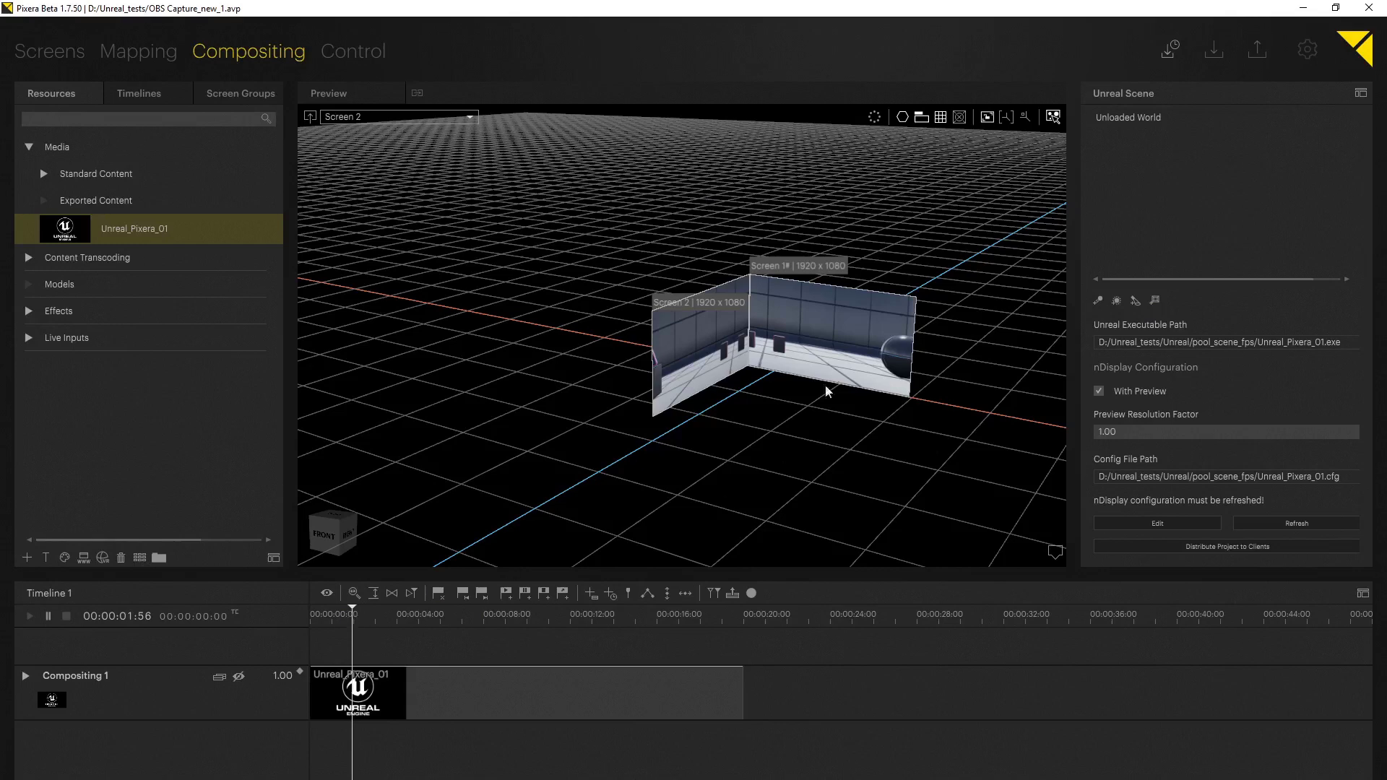
{"action": "middle_click_drag", "start_coordinate": [825, 384], "coordinate": [736, 336]}
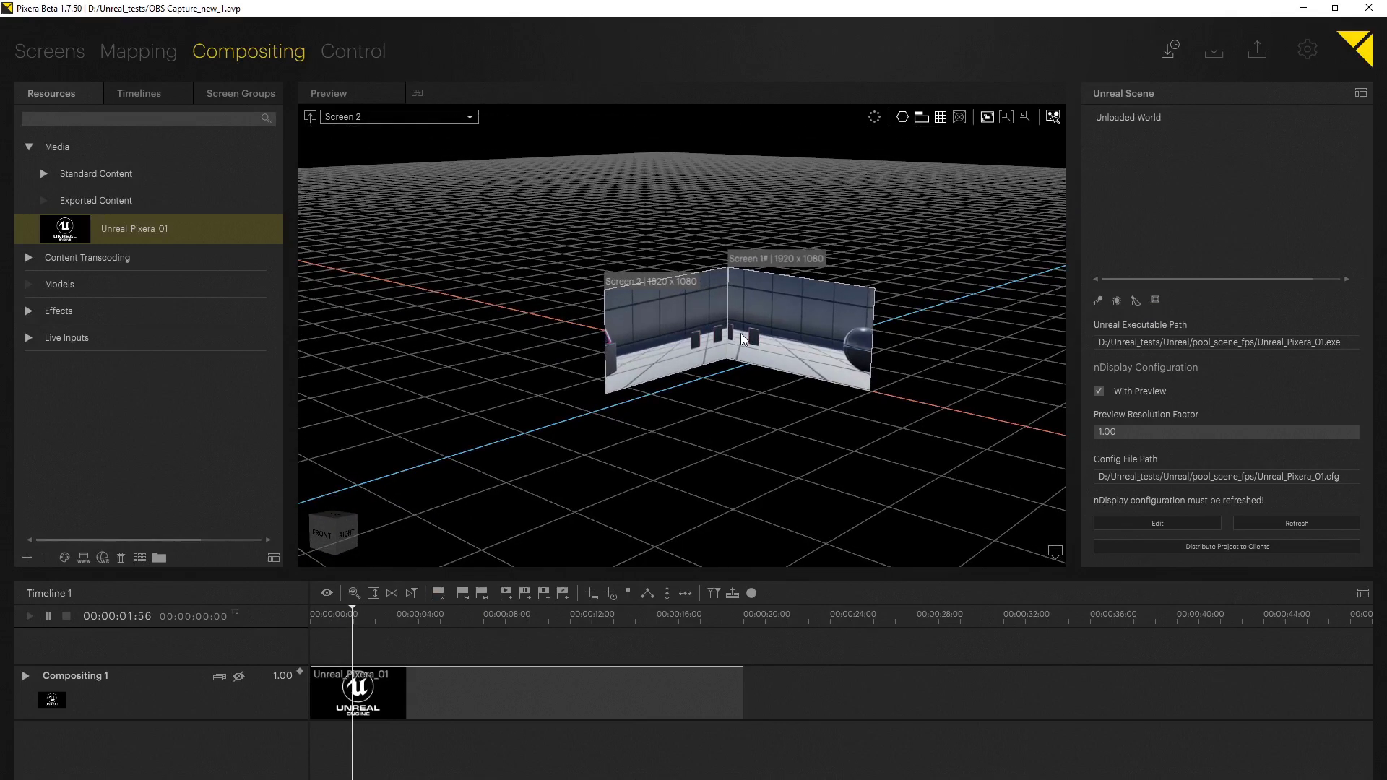